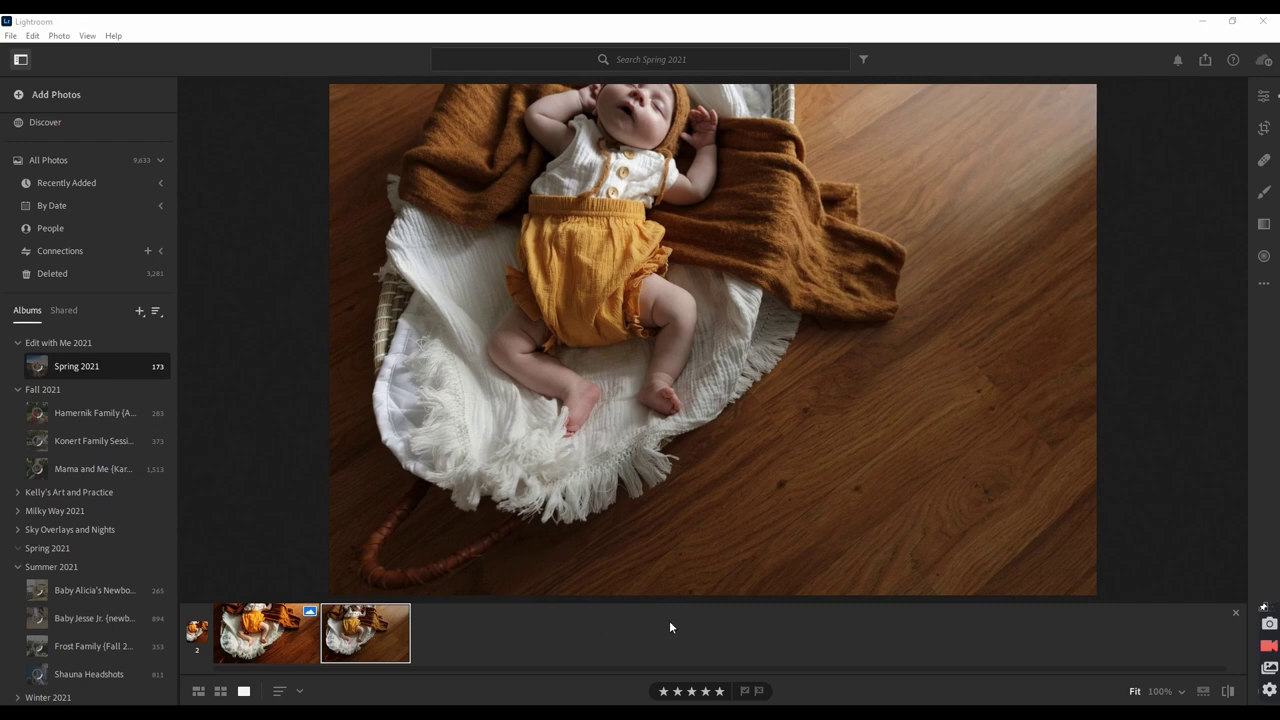
Step: Select the basket photo and crop its top, bottom and right edges into a tighter frame centred on the baby
click(262, 645)
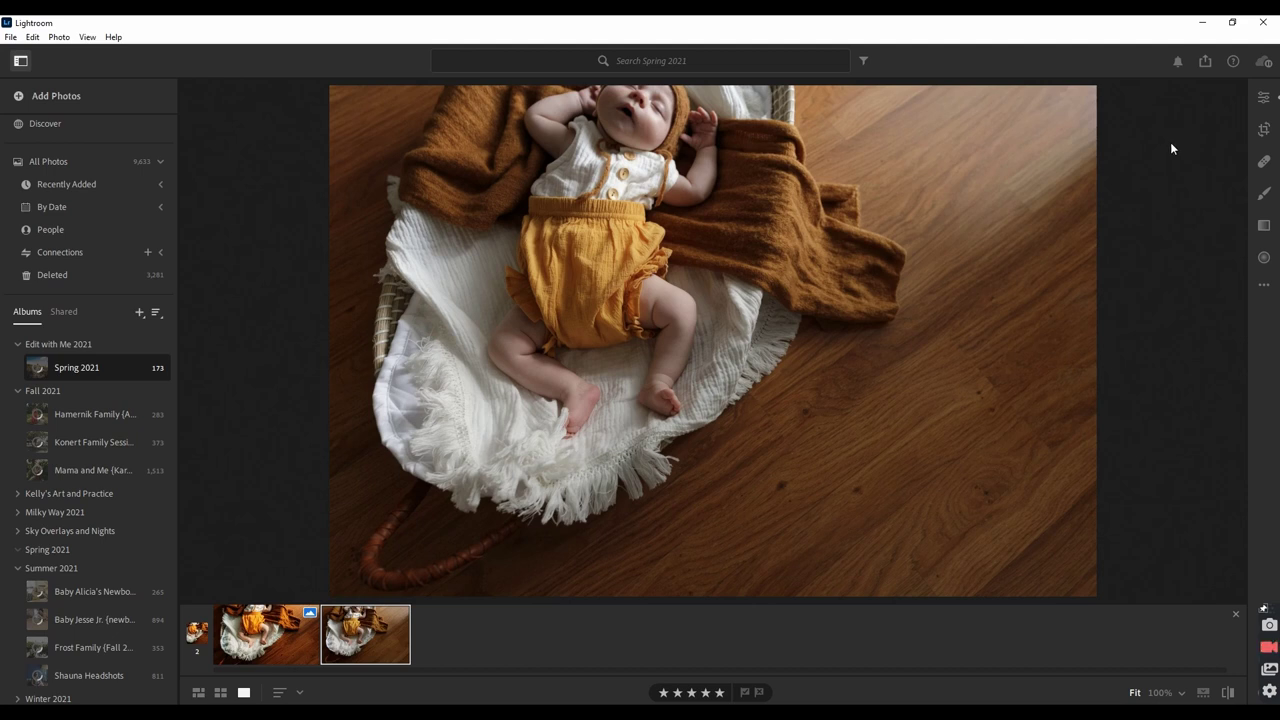
click(1263, 97)
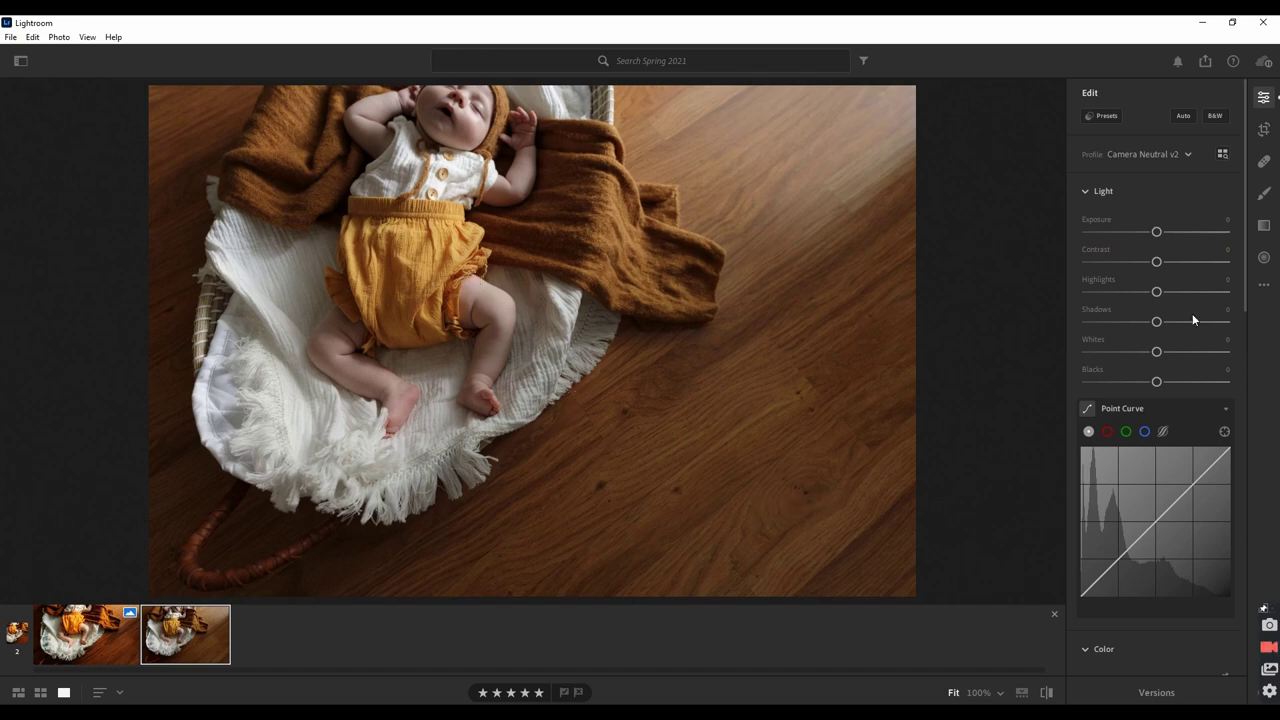
click(1264, 129)
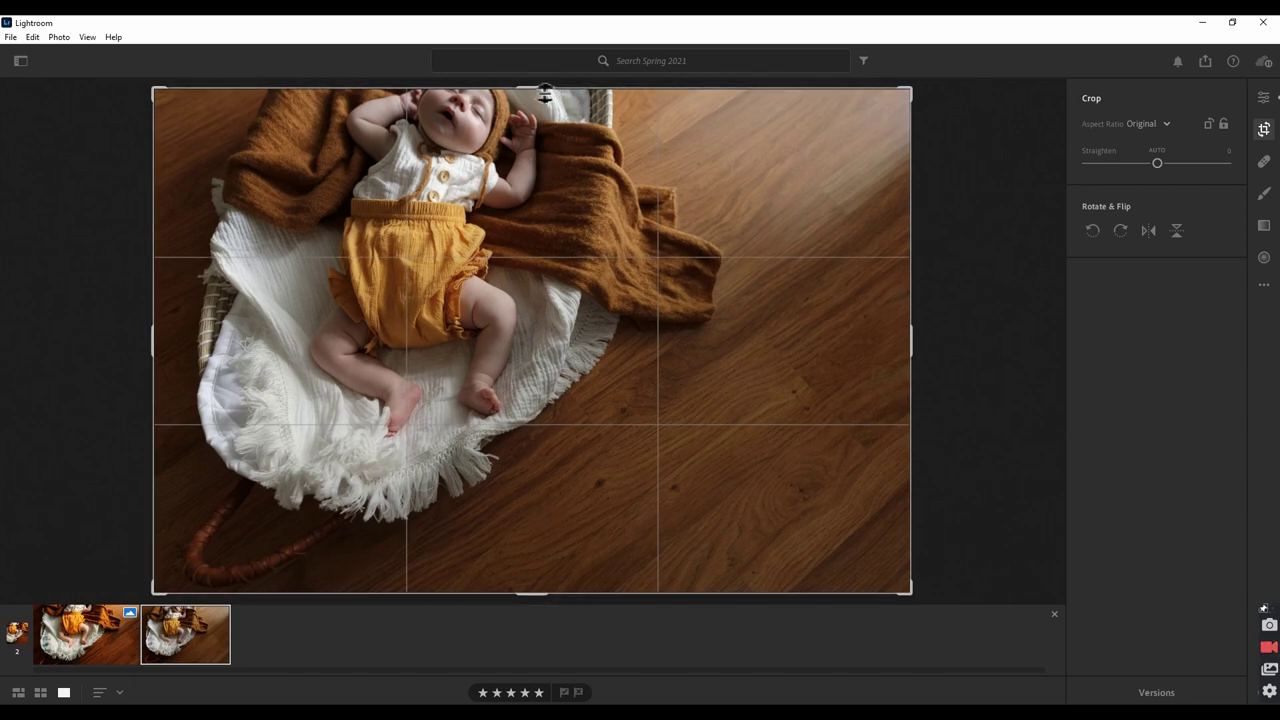
drag(567, 95, 567, 130)
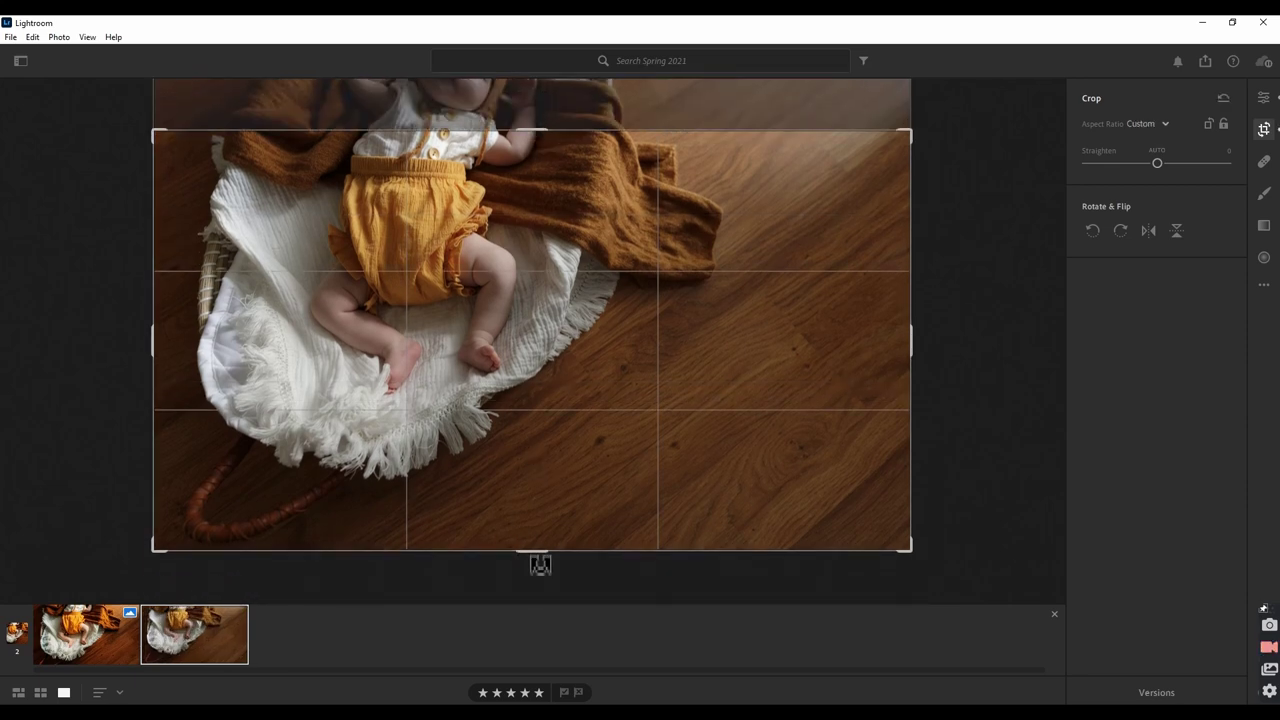
mouse_move(543, 550)
mouse_down()
mouse_move(537, 526)
mouse_move(549, 530)
mouse_up()
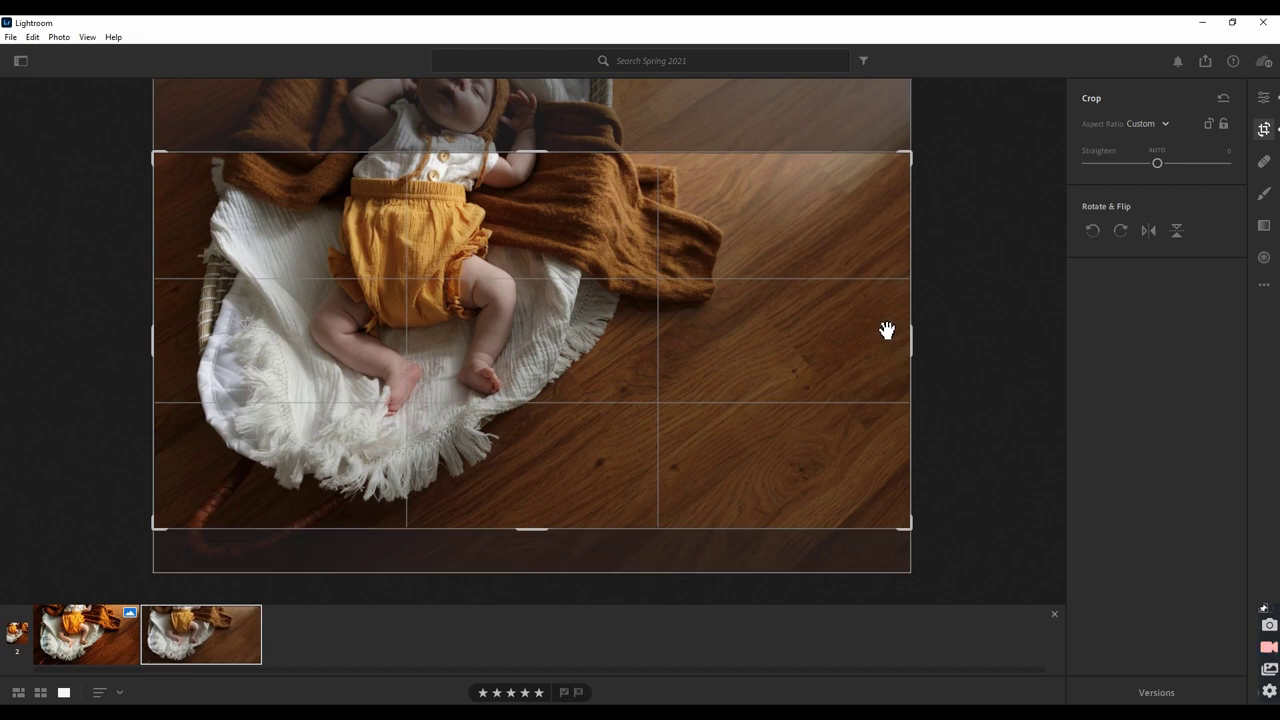
drag(912, 340, 866, 342)
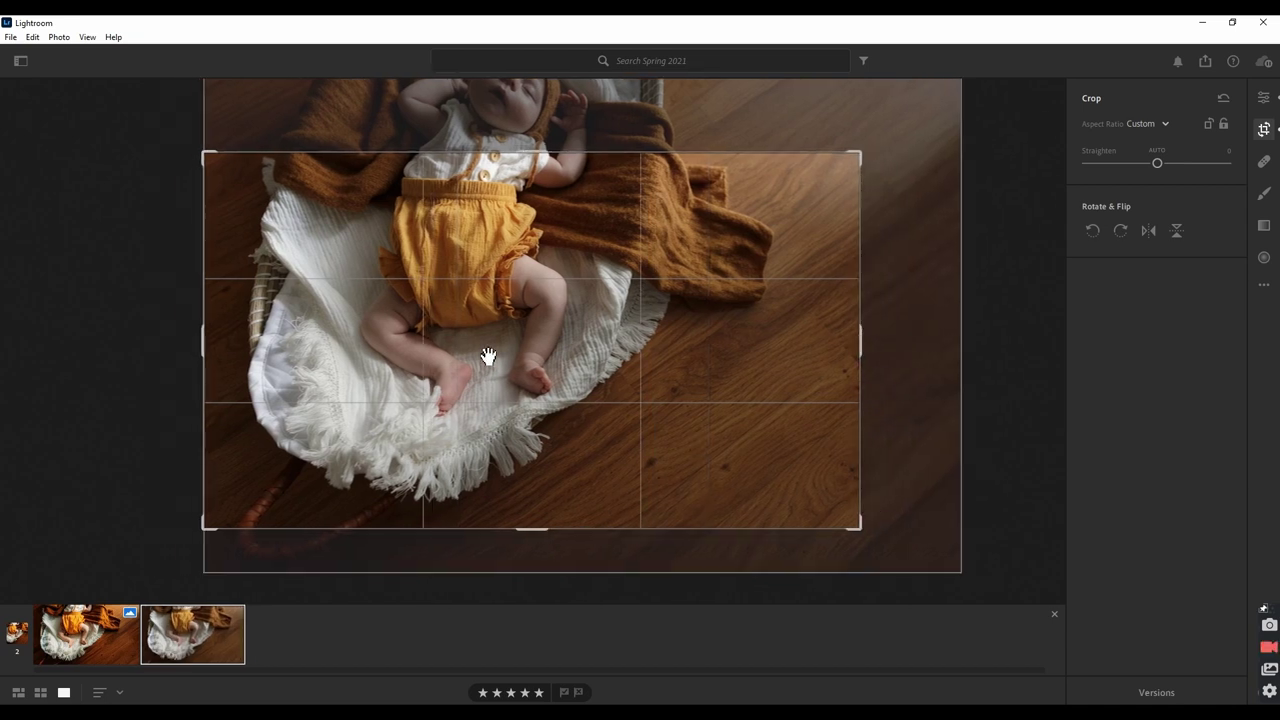
drag(494, 368, 494, 366)
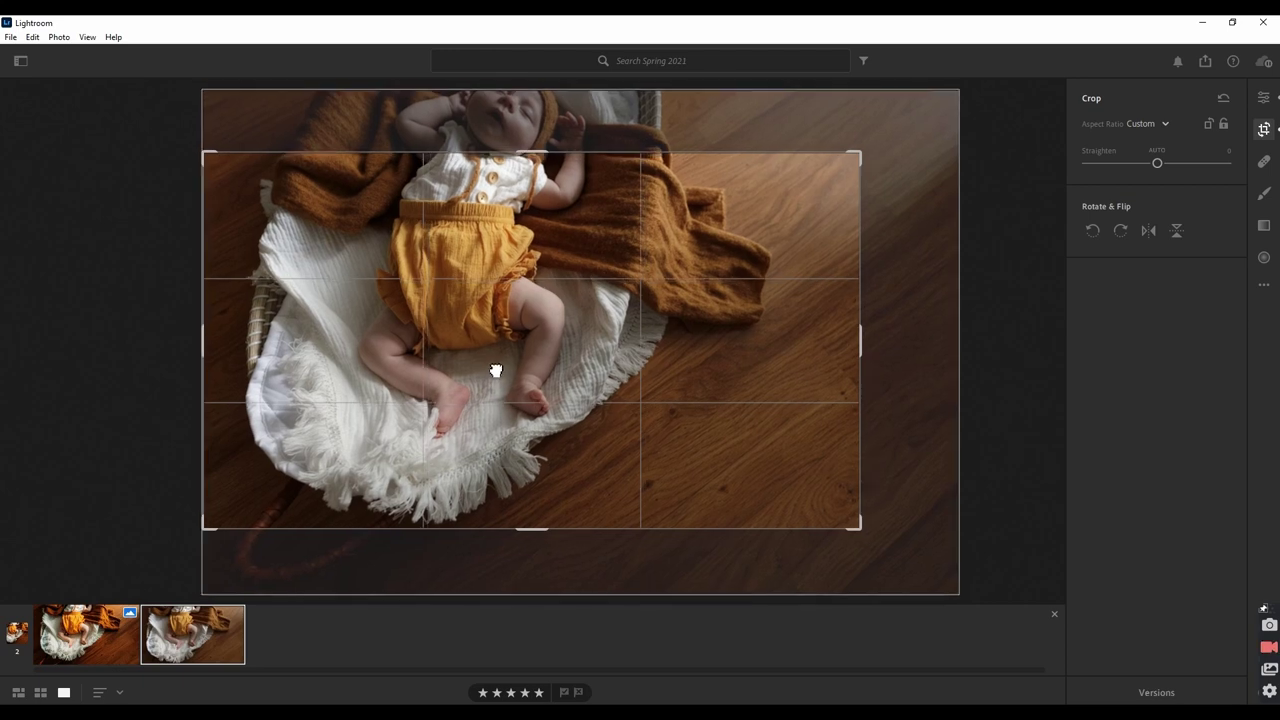
key(Return)
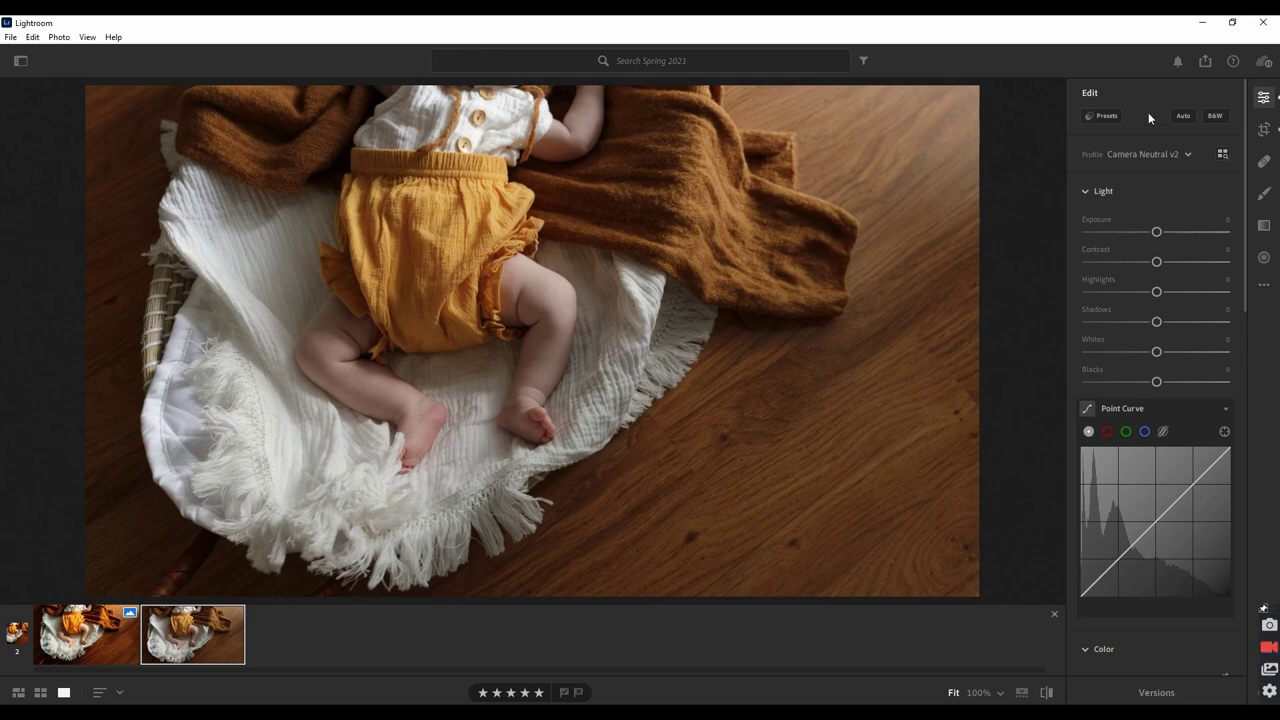
Step: Preview the Awake look from Luminous Presets, then undo it
click(1104, 118)
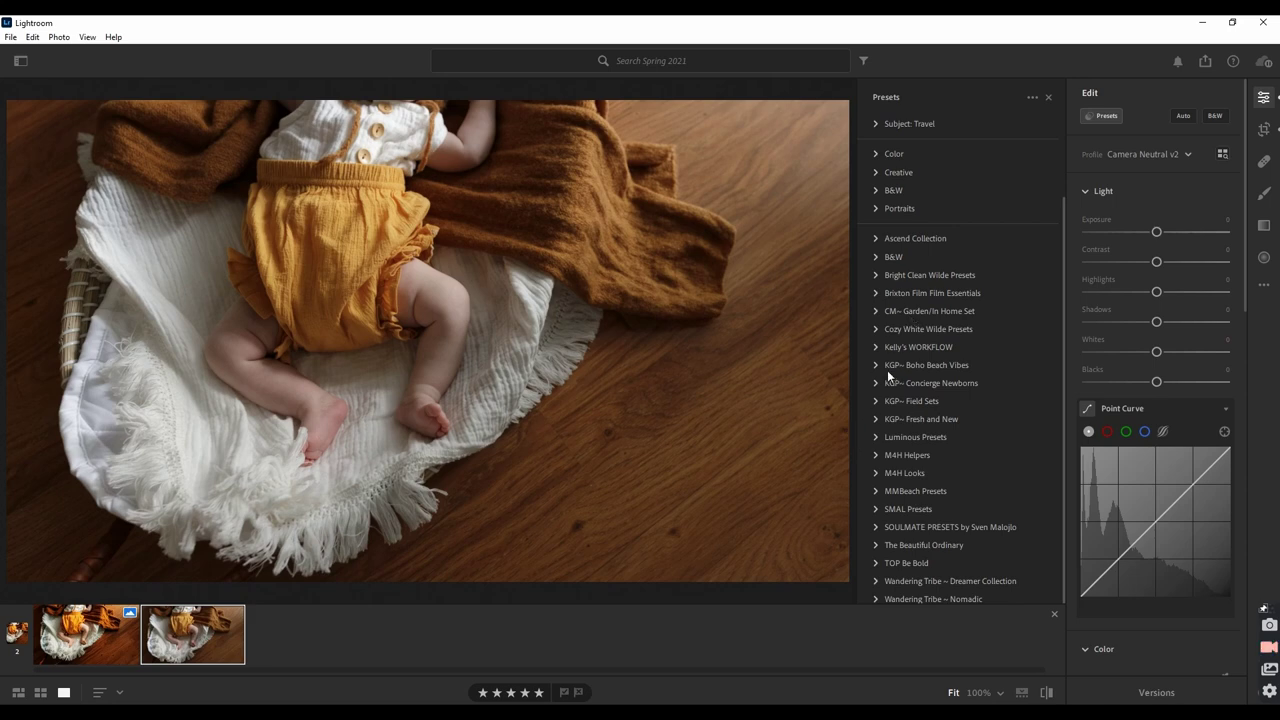
click(875, 437)
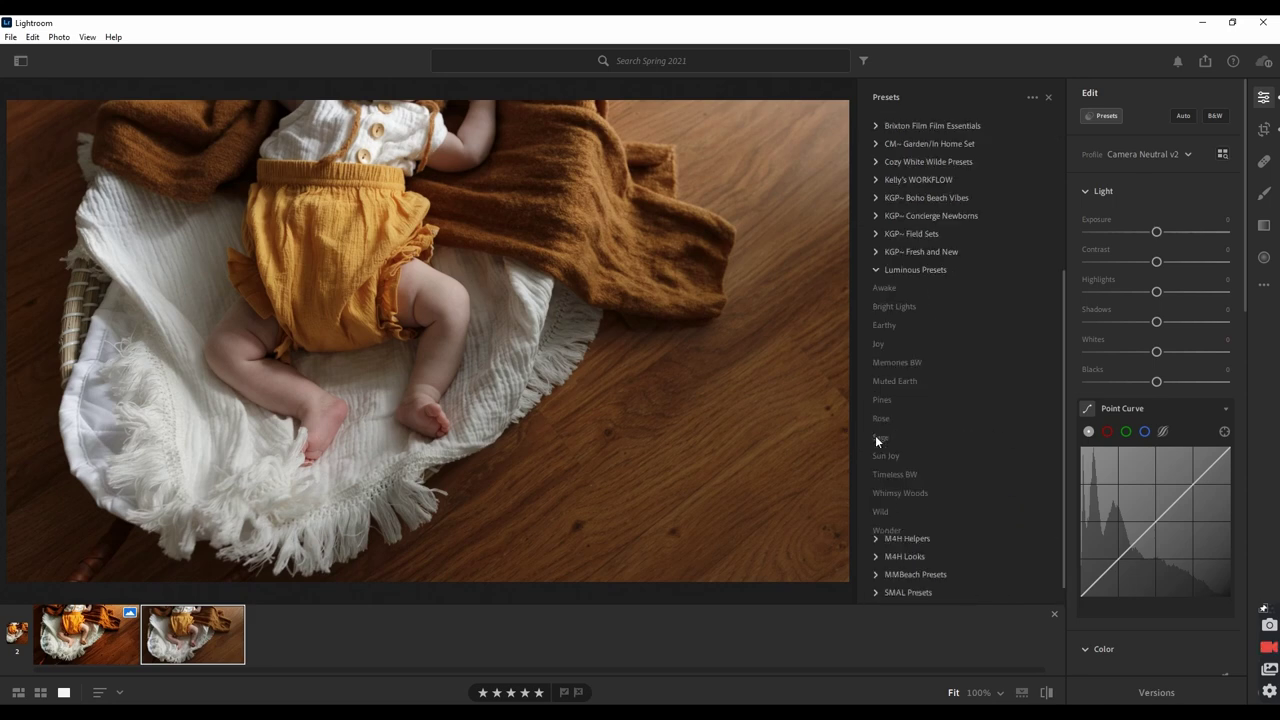
click(957, 283)
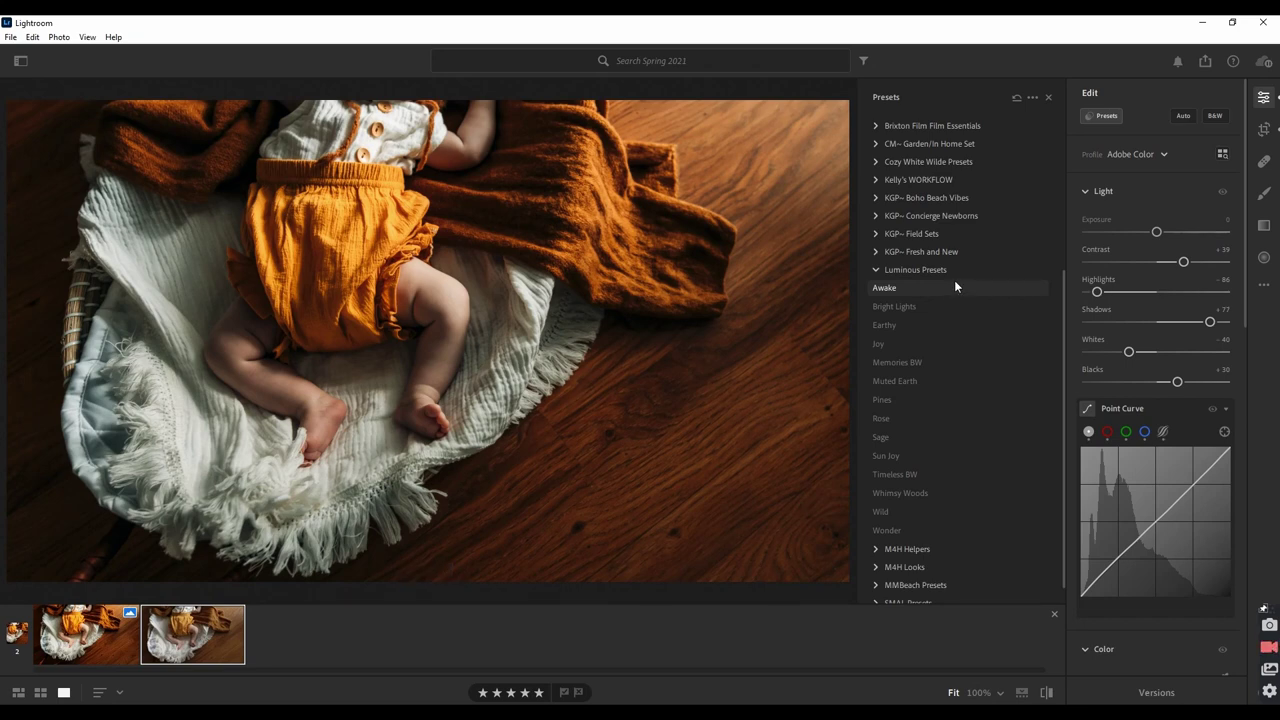
key(ctrl+z)
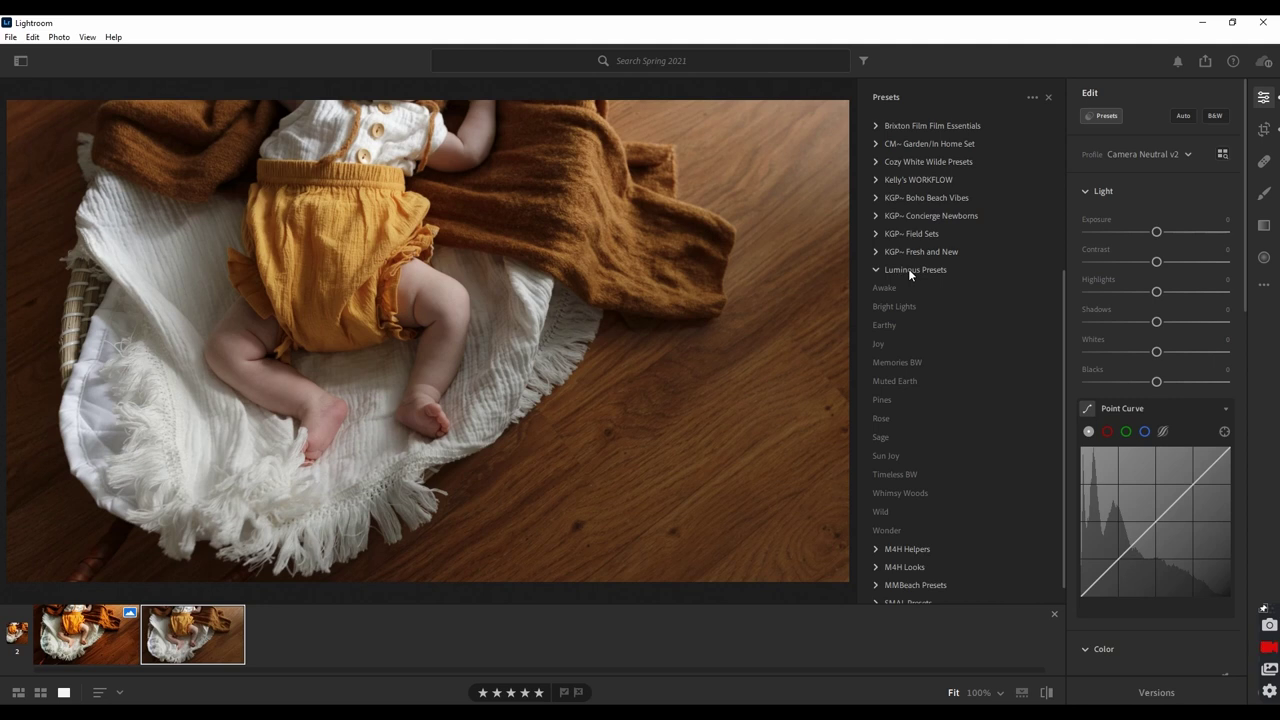
Step: Apply the Wonder preset from Luminous Presets and collapse the group
click(886, 531)
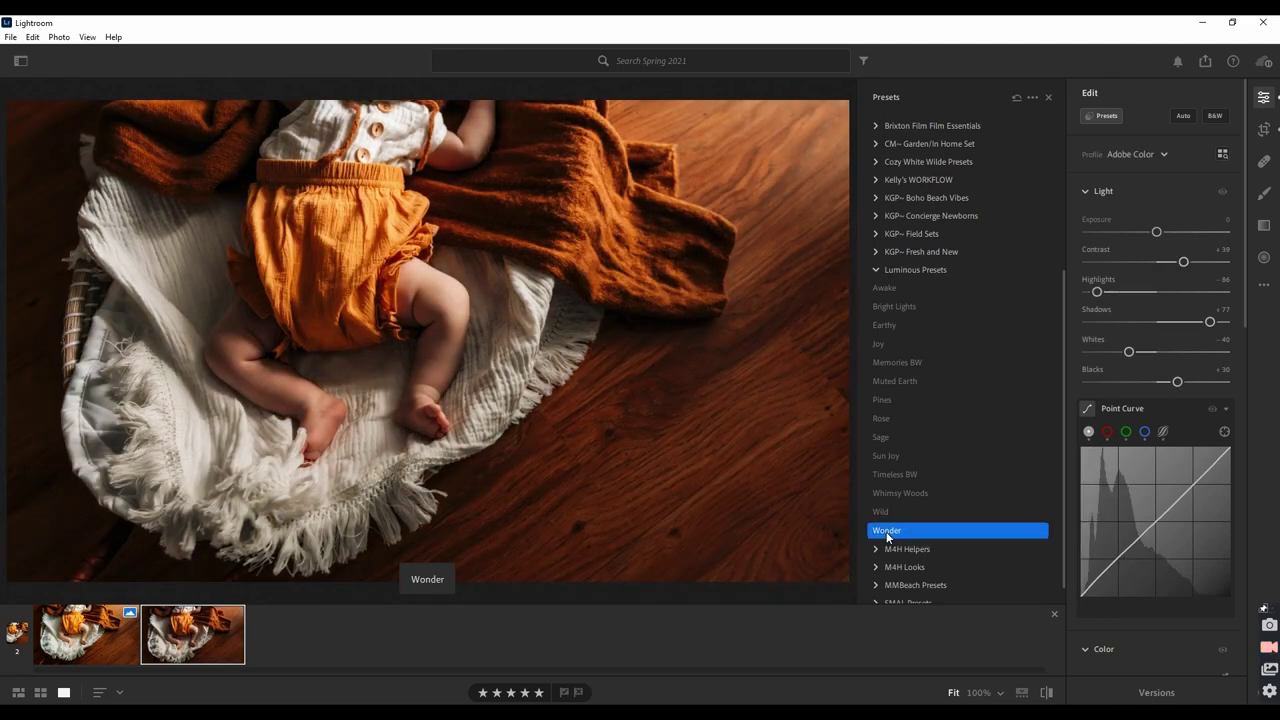
click(876, 270)
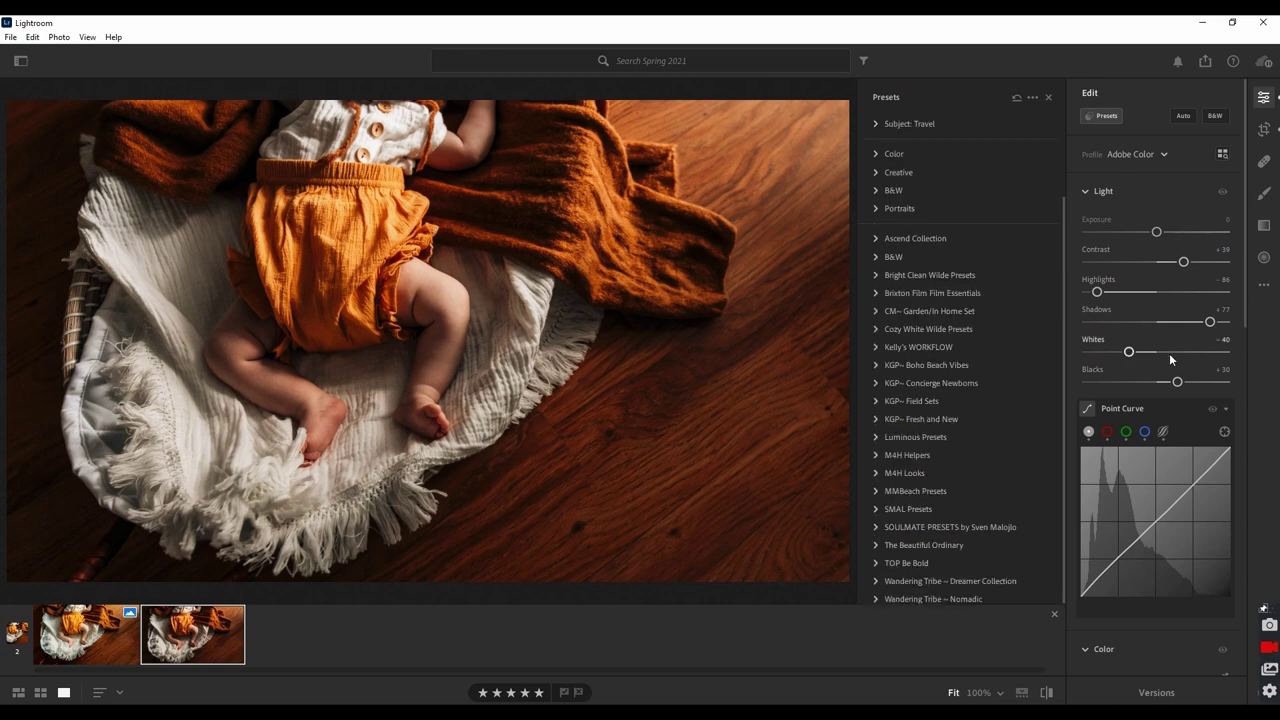
scroll(1169, 355, down, 10)
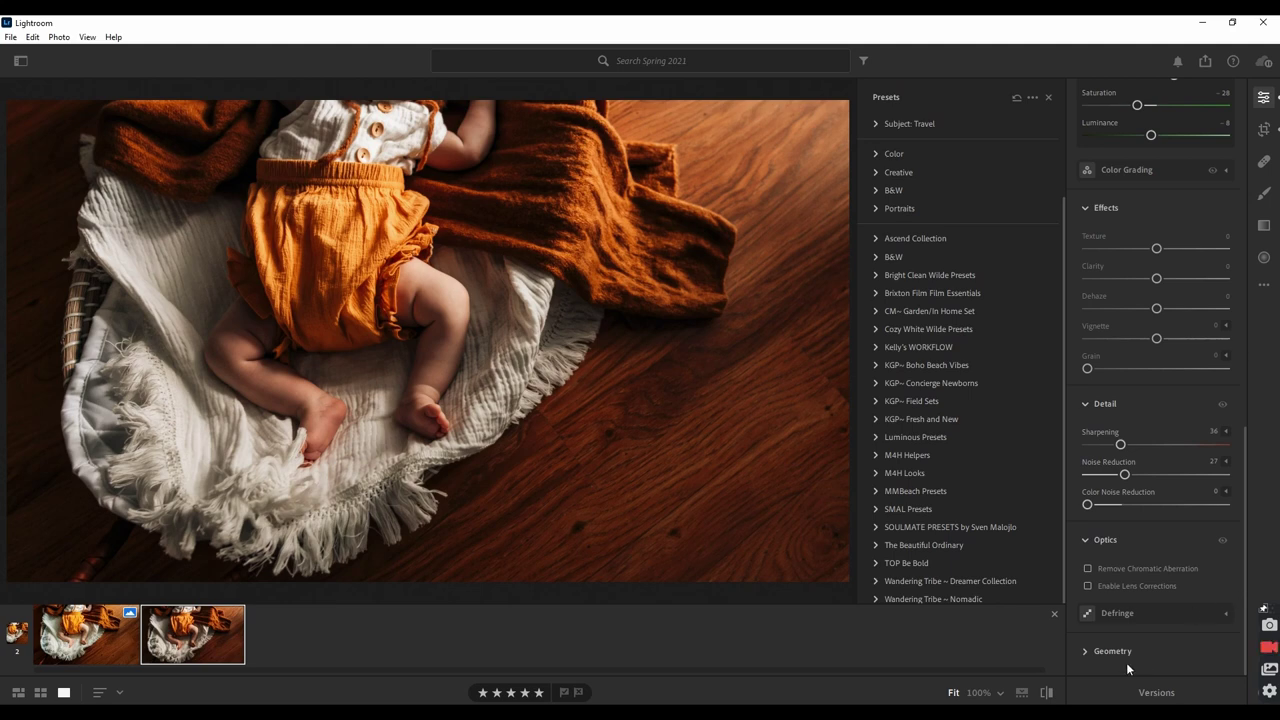
Step: Turn on chromatic aberration removal and settle Sharpening at 78 and Color Noise Reduction at 30
click(1088, 569)
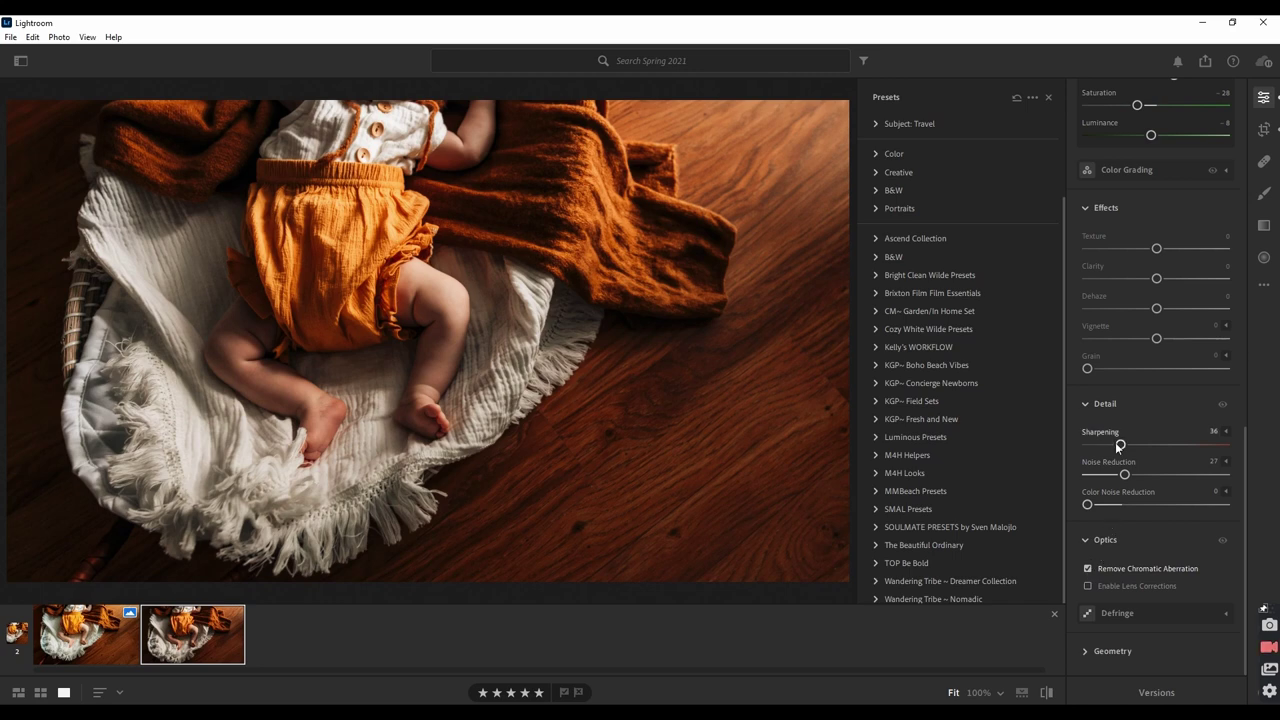
drag(1120, 444, 1165, 445)
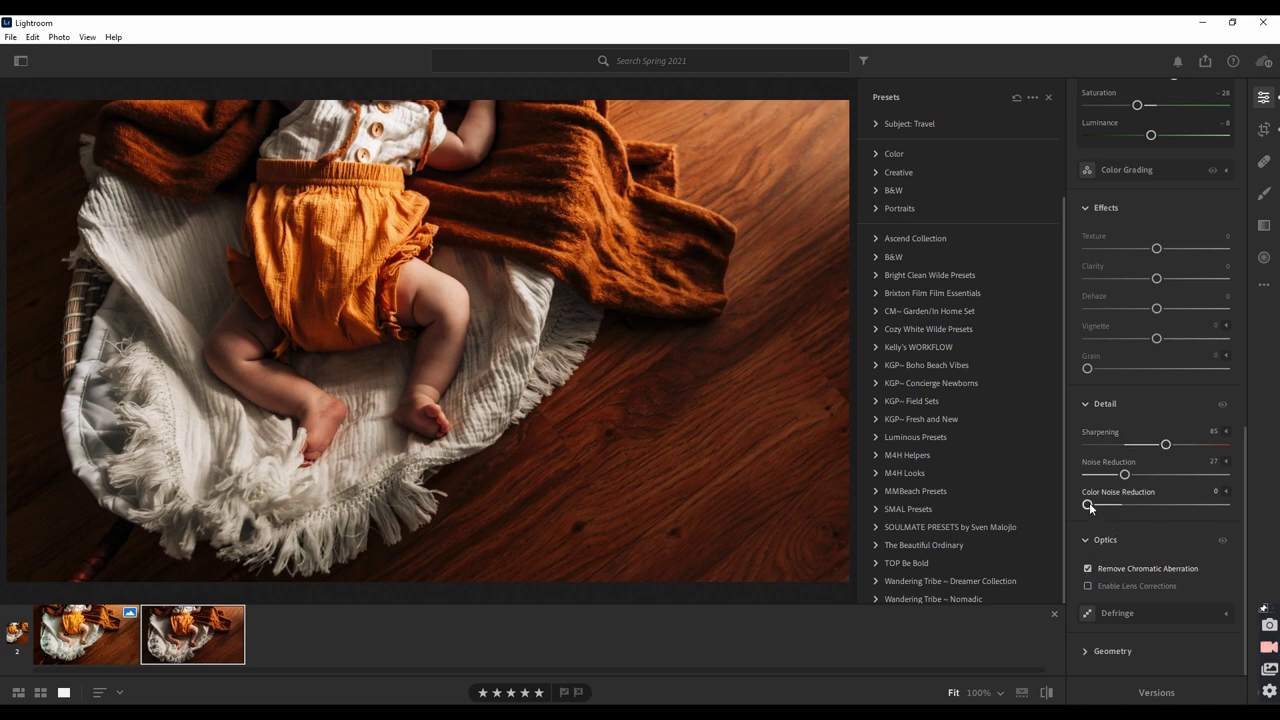
drag(1088, 504, 1142, 476)
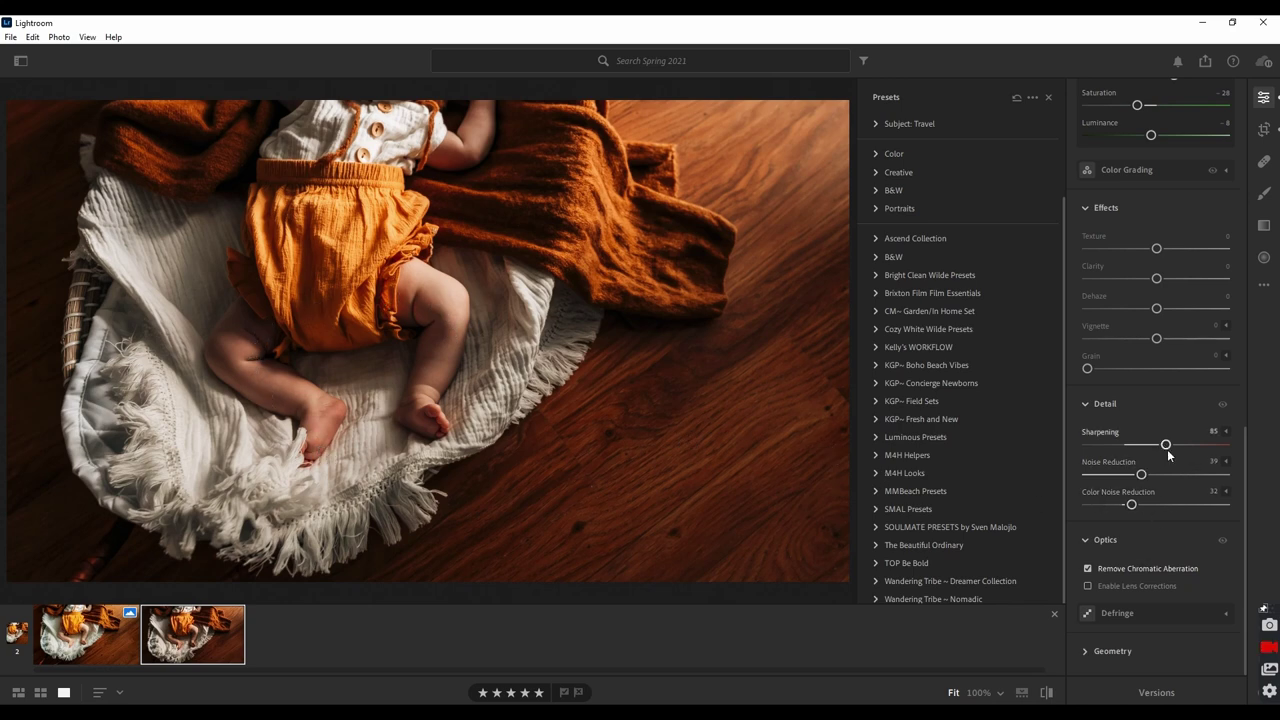
mouse_move(1166, 446)
mouse_down()
mouse_move(1114, 452)
mouse_move(1225, 444)
mouse_move(1159, 446)
mouse_up()
drag(1127, 505, 1125, 505)
Step: Set the Effects to Texture +32, Clarity −13, Dehaze +9 and Grain 11
drag(1157, 249, 1164, 315)
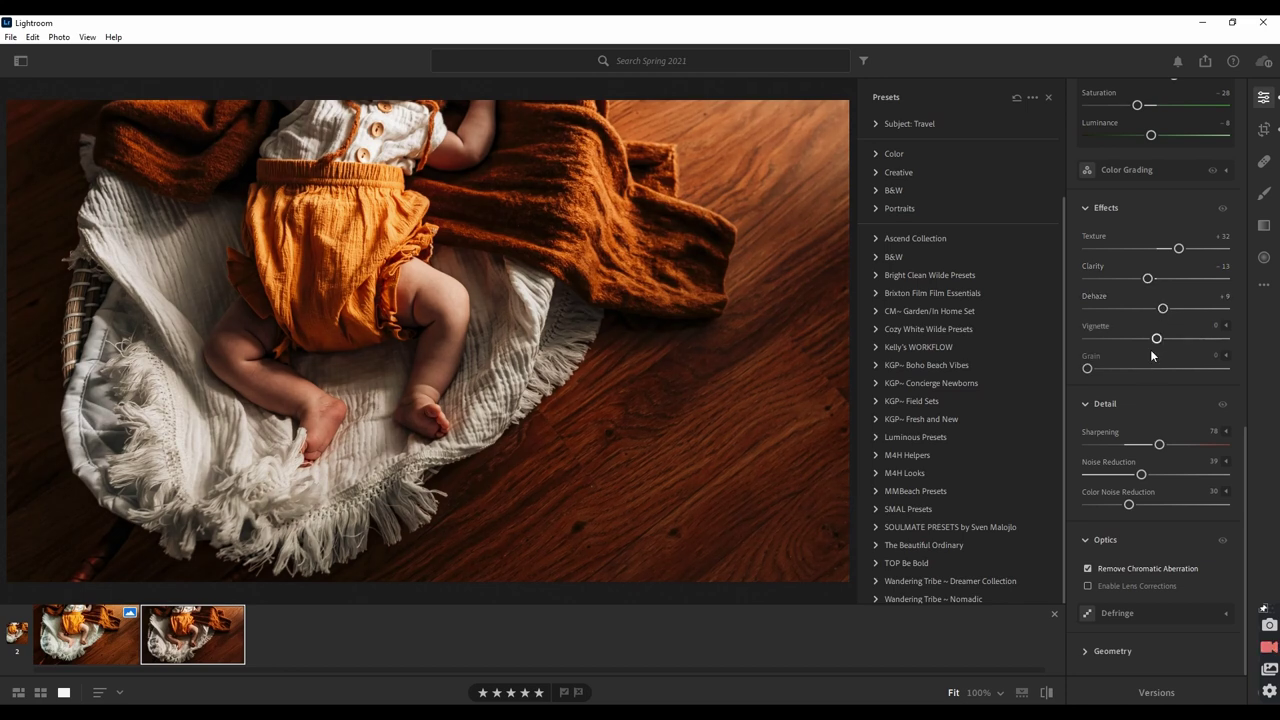
drag(1088, 368, 1106, 370)
scroll(1180, 415, up, 4)
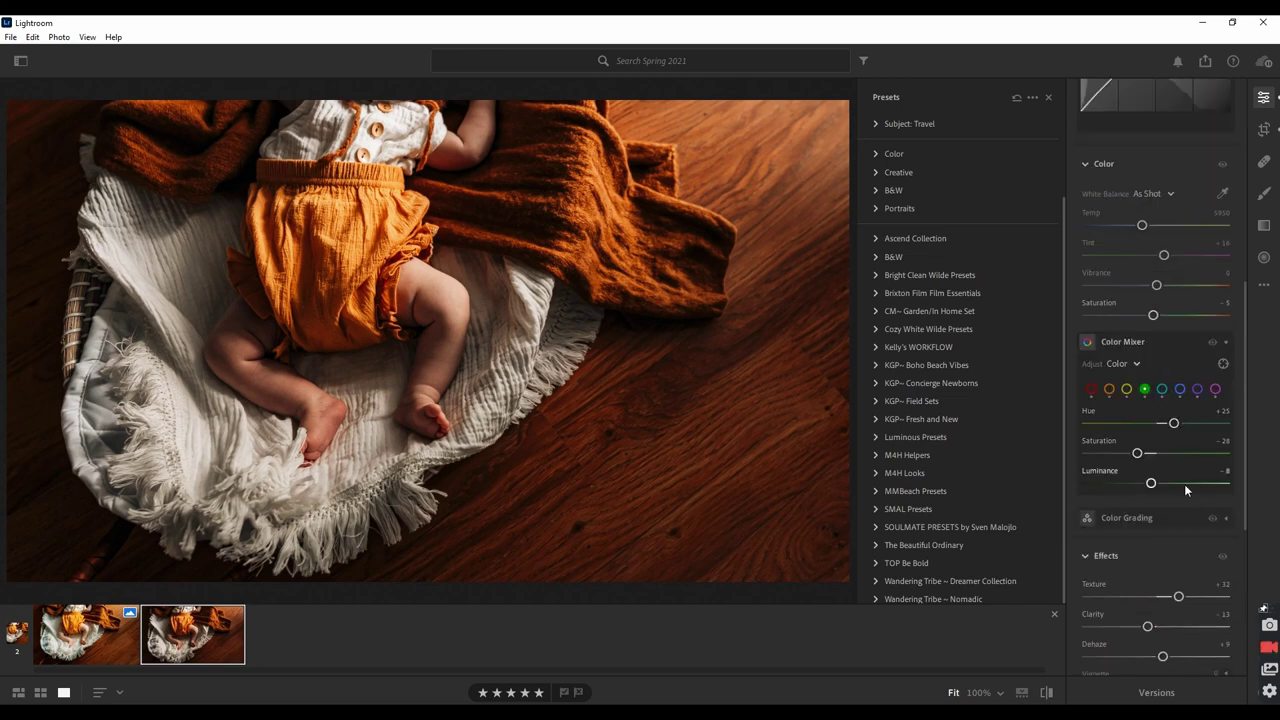
Step: Set Exposure to +0.38, Contrast to +27 and Whites to −51 in the Light panel
scroll(1184, 484, up, 6)
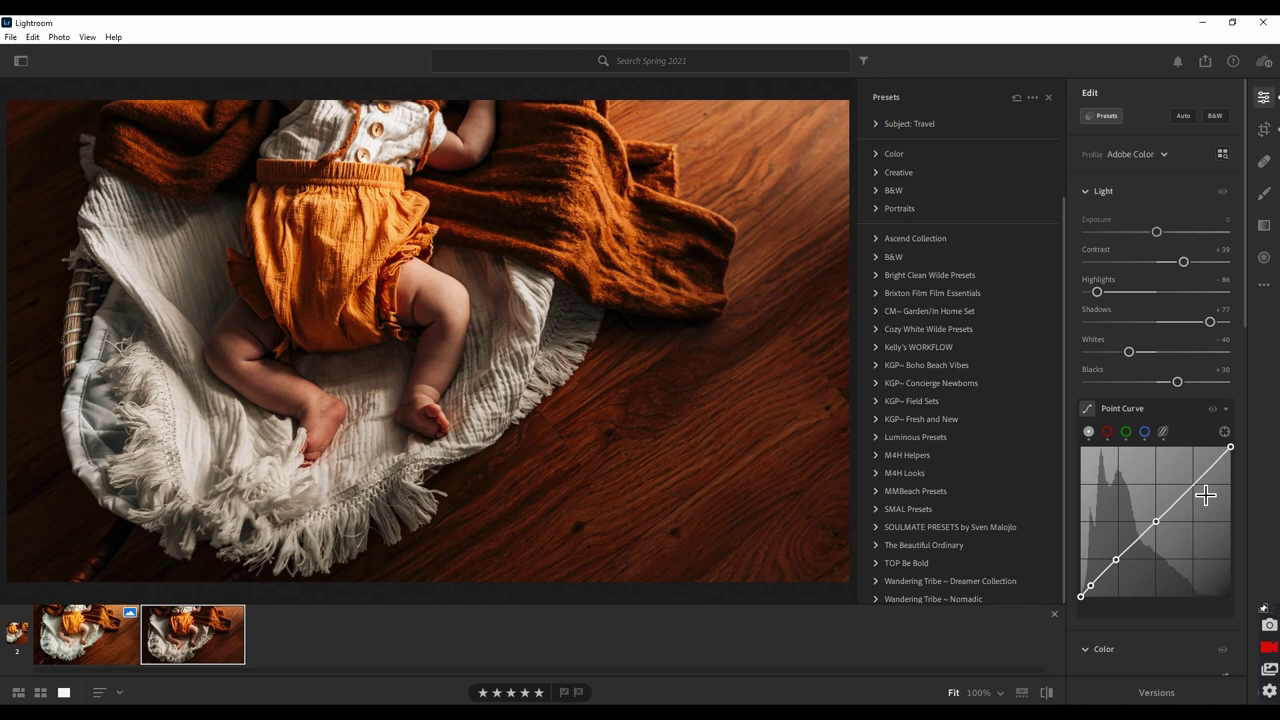
drag(1157, 232, 1161, 233)
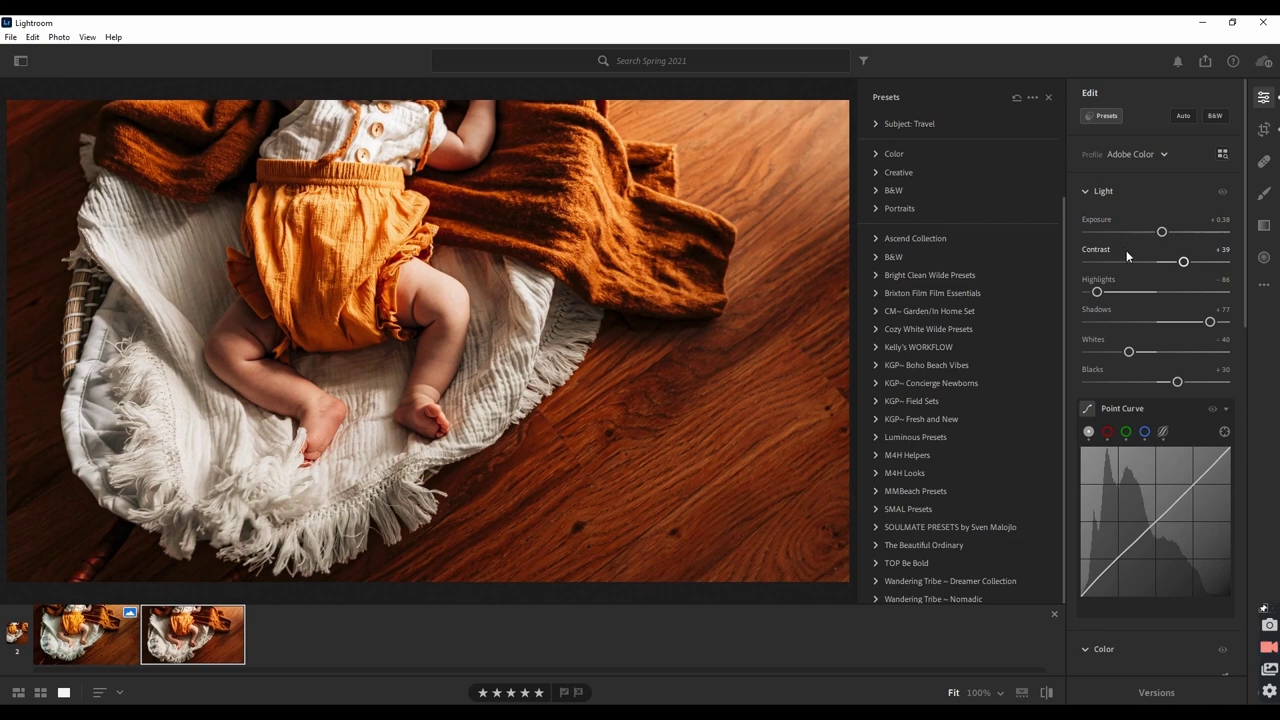
drag(1183, 267, 1175, 268)
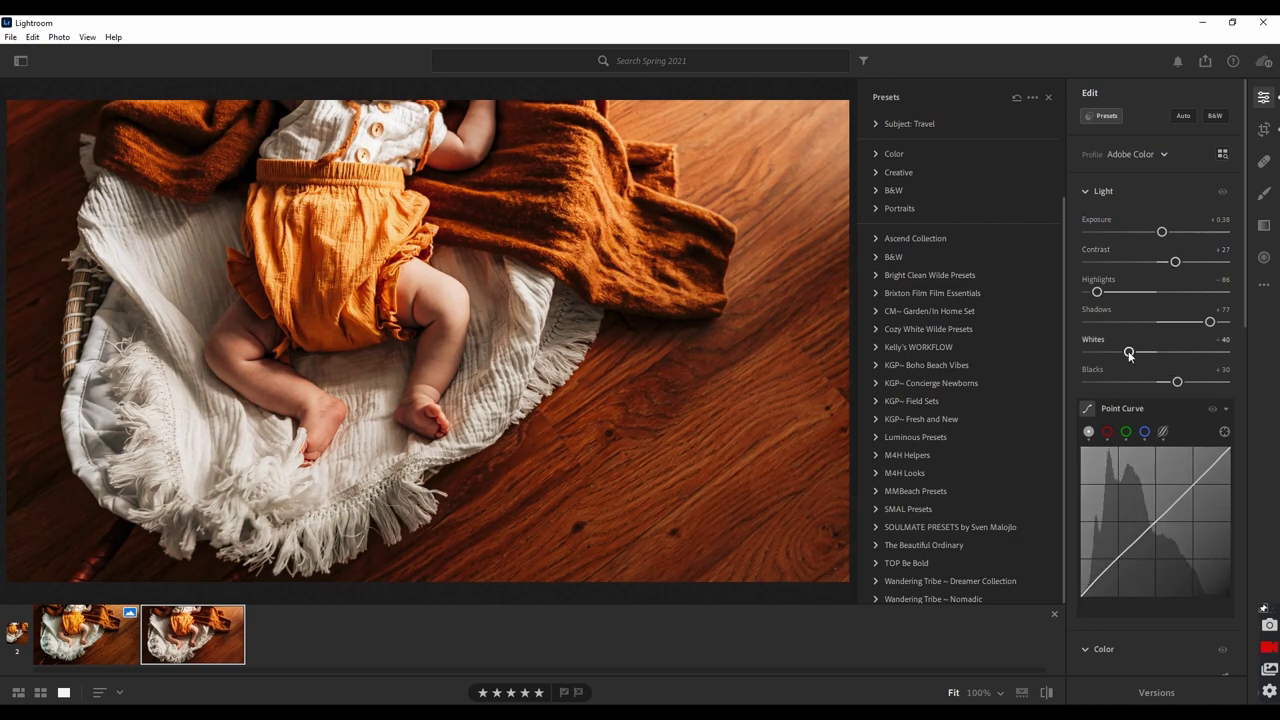
drag(1129, 354, 1121, 353)
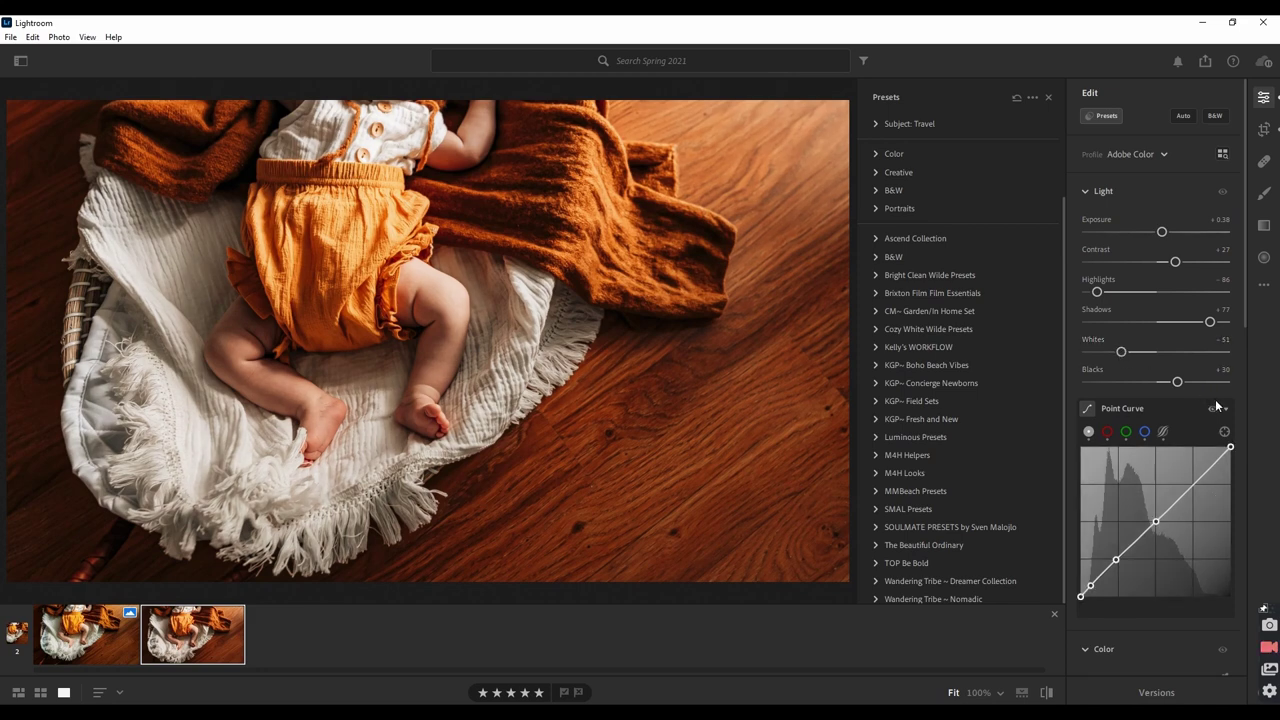
Step: Cool white balance to Temp 5806, Tint +7, and lower the Color Mixer magenta Hue to +8
scroll(1216, 404, down, 3)
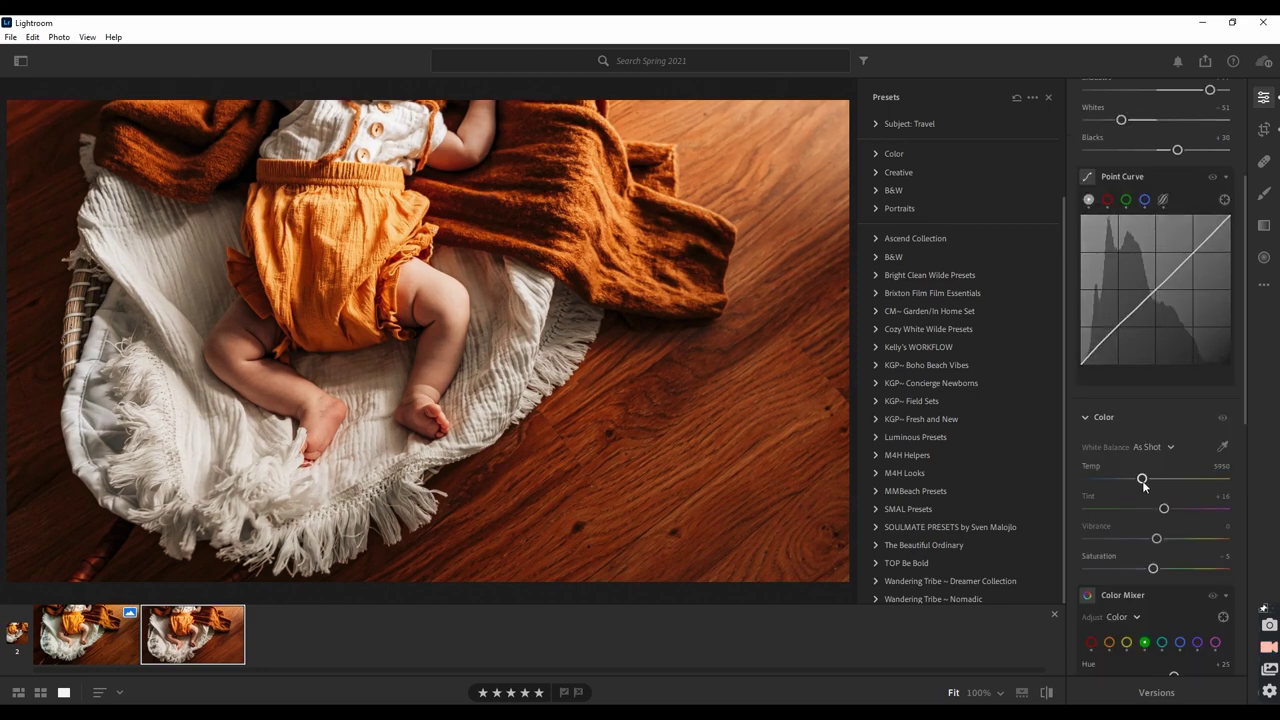
drag(1142, 479, 1163, 515)
scroll(1179, 482, down, 5)
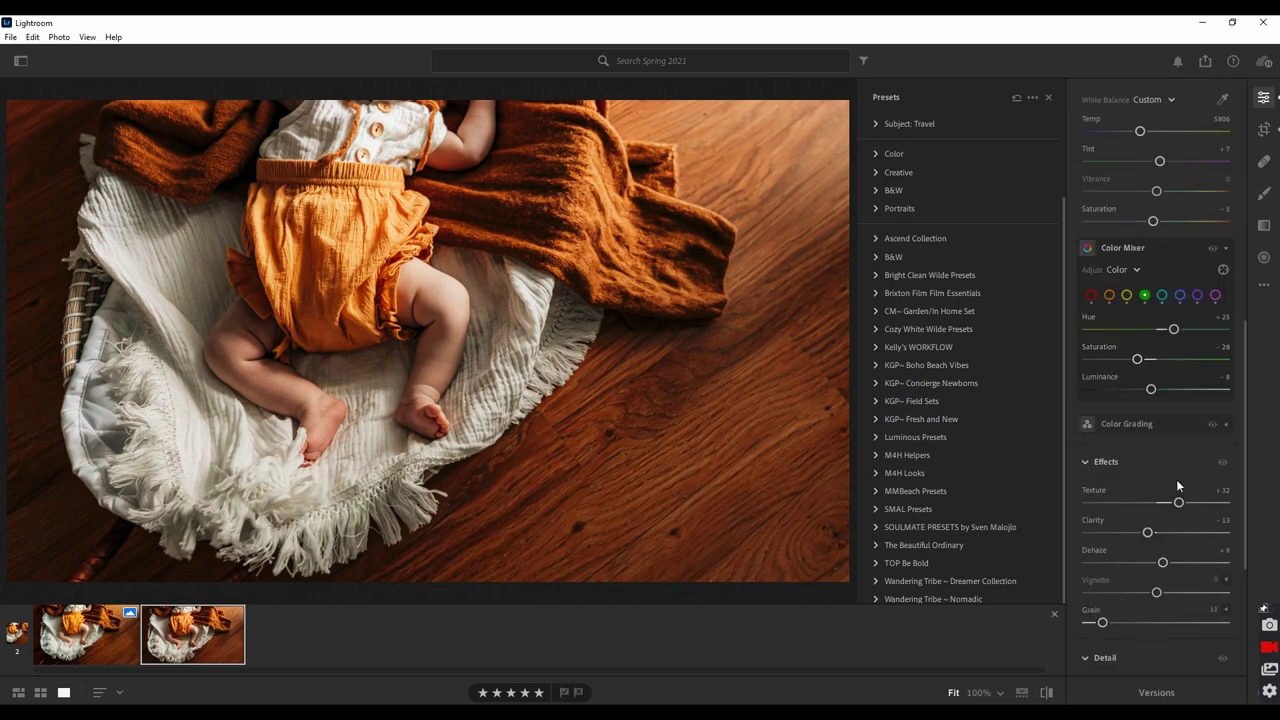
click(1215, 295)
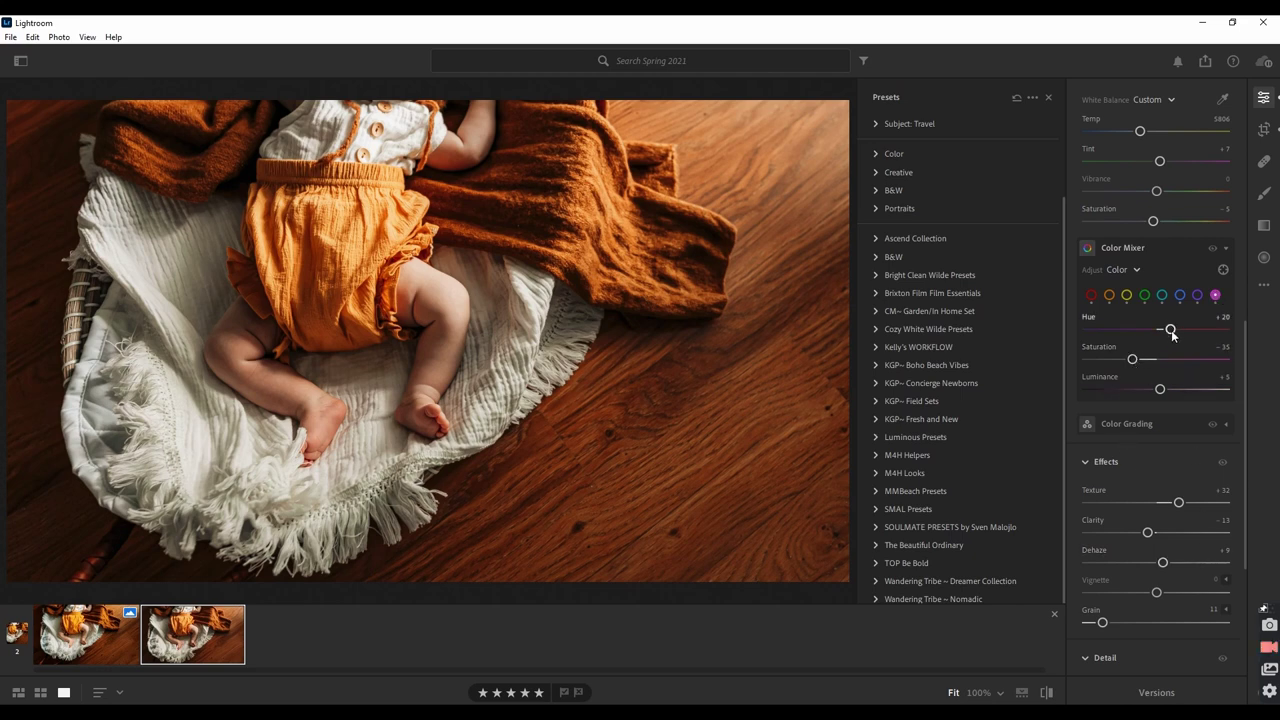
drag(1172, 335, 1130, 363)
scroll(1158, 487, up, 3)
Step: Cool Temp to about 5710 and raise Vibrance to +13
scroll(1158, 485, up, 2)
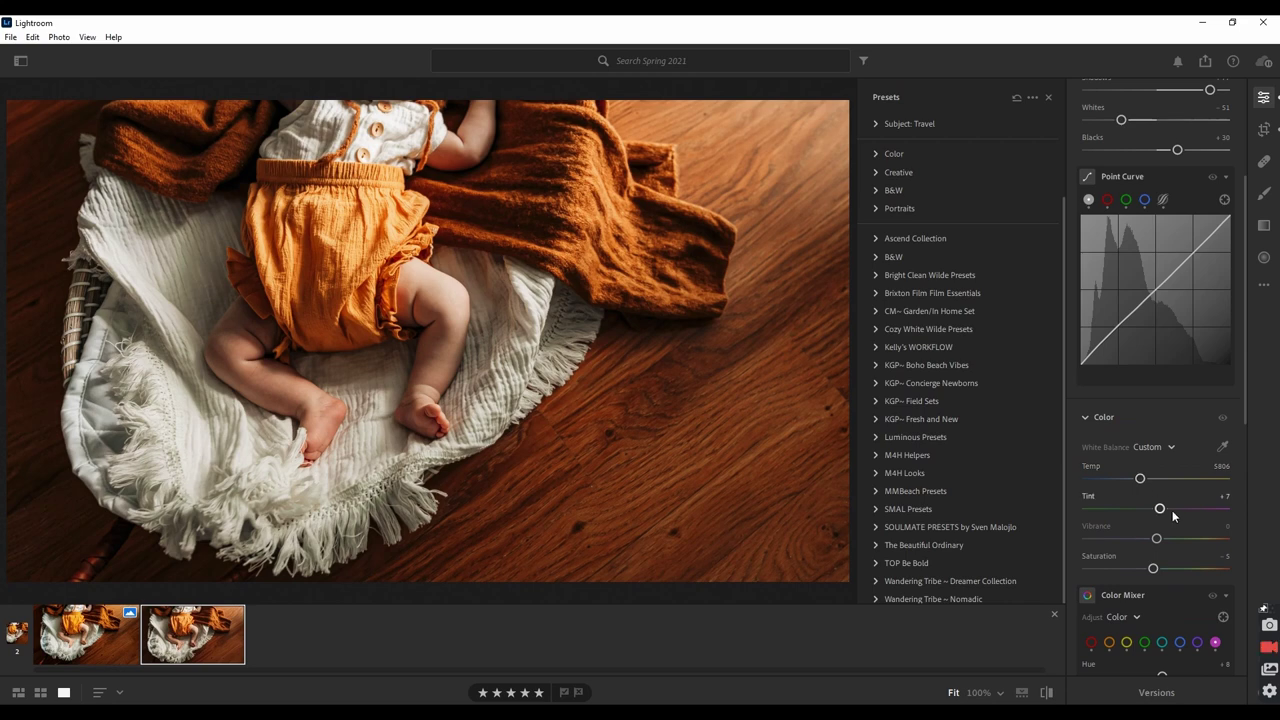
drag(1140, 481, 1138, 482)
drag(1156, 538, 1165, 538)
click(1264, 258)
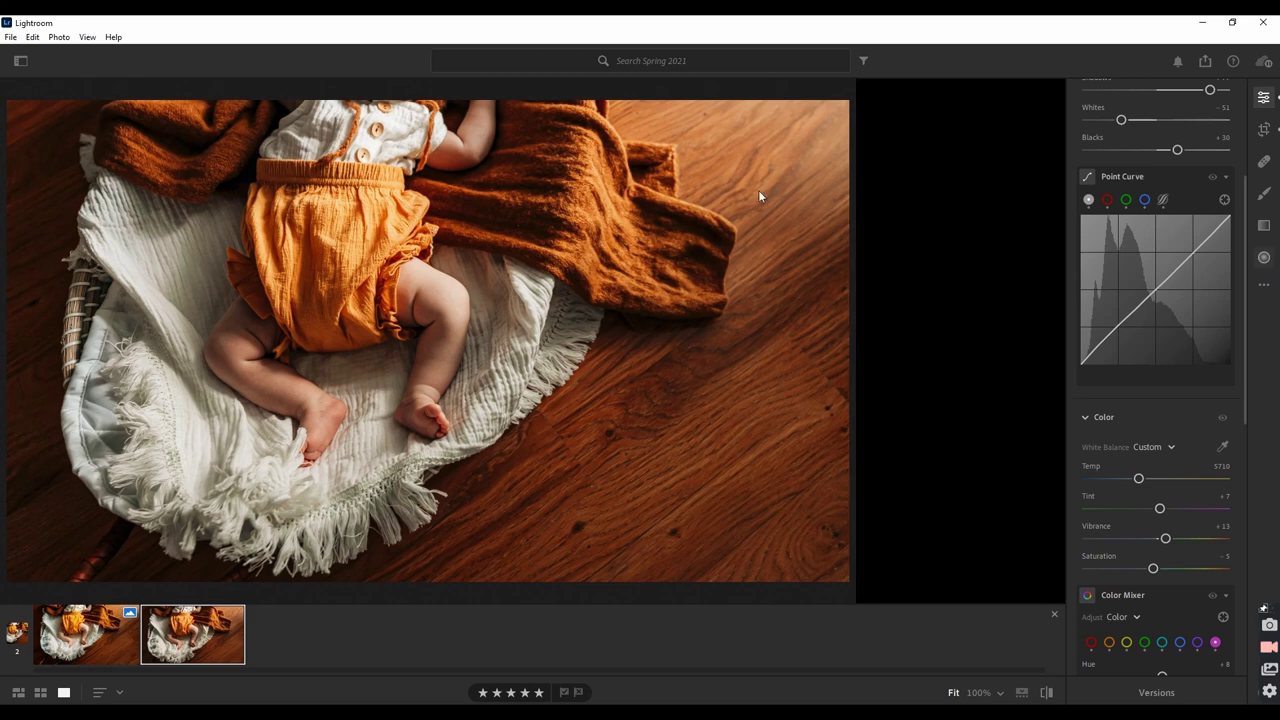
Step: Add a widened, rotated radial gradient over the blanket with Exposure +0.28, Contrast −10, Temp −10
drag(830, 100, 1045, 272)
drag(843, 151, 829, 223)
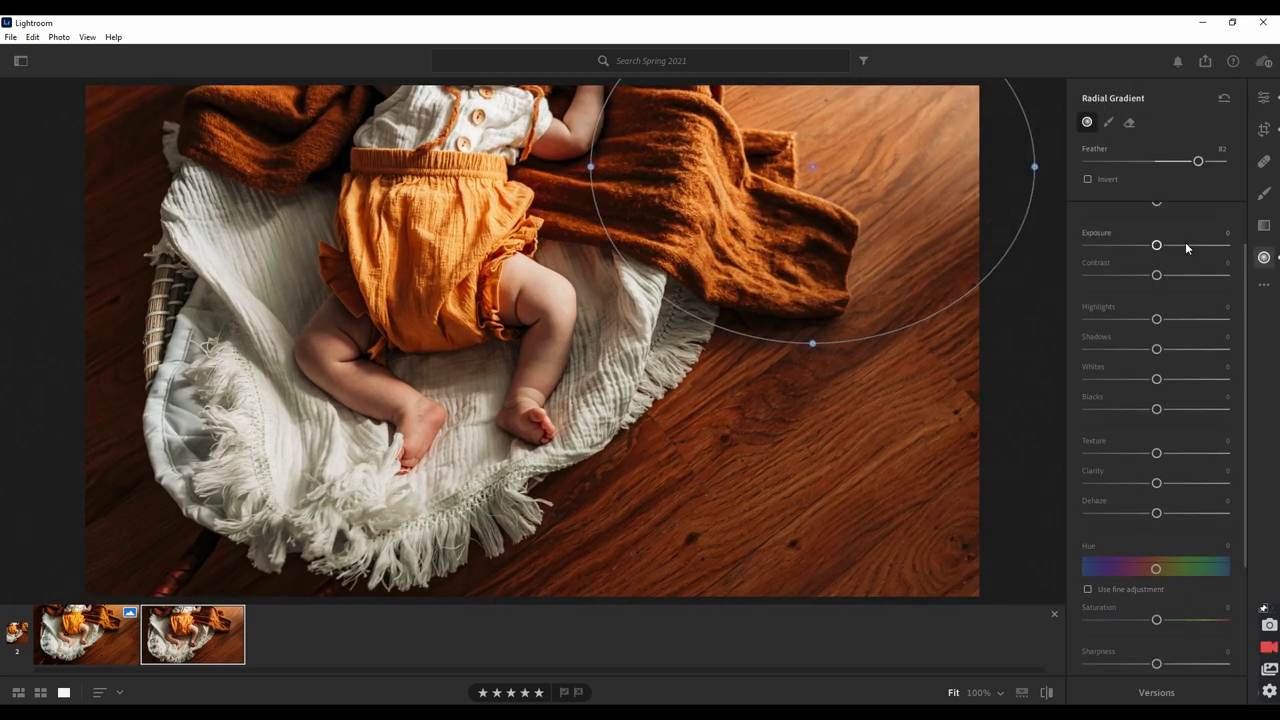
drag(1158, 250, 1151, 276)
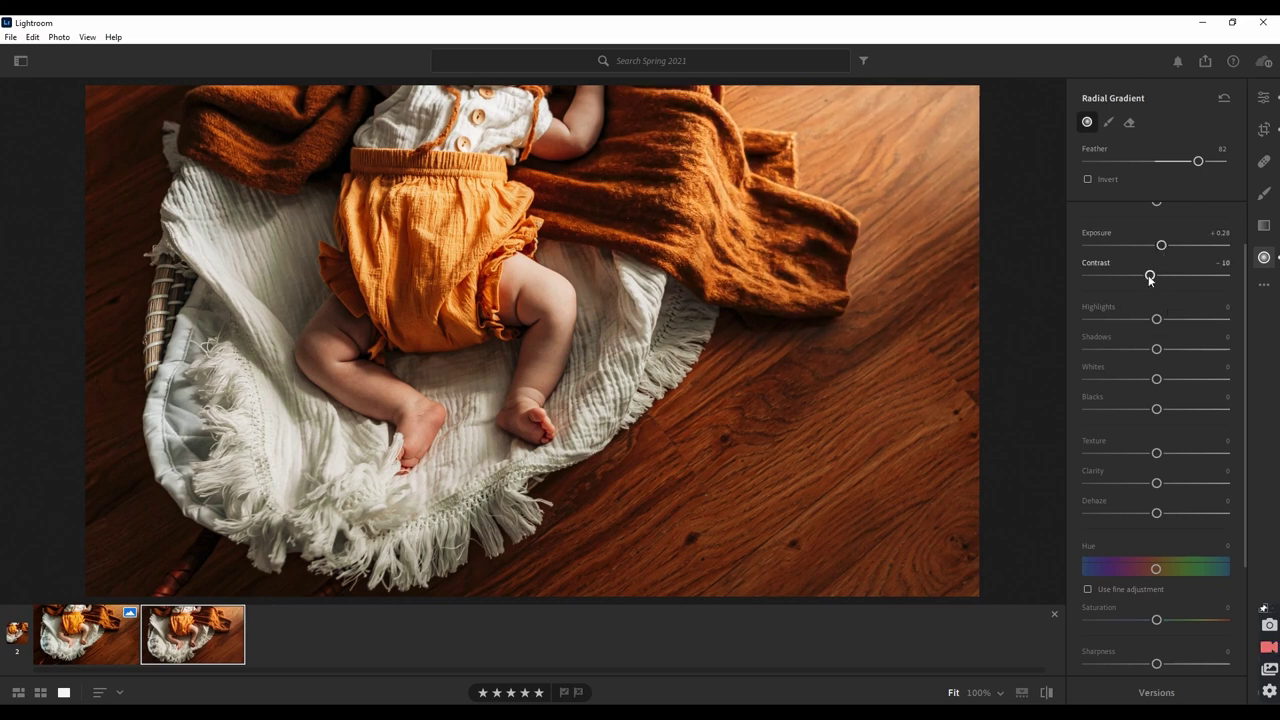
scroll(1146, 363, up, 2)
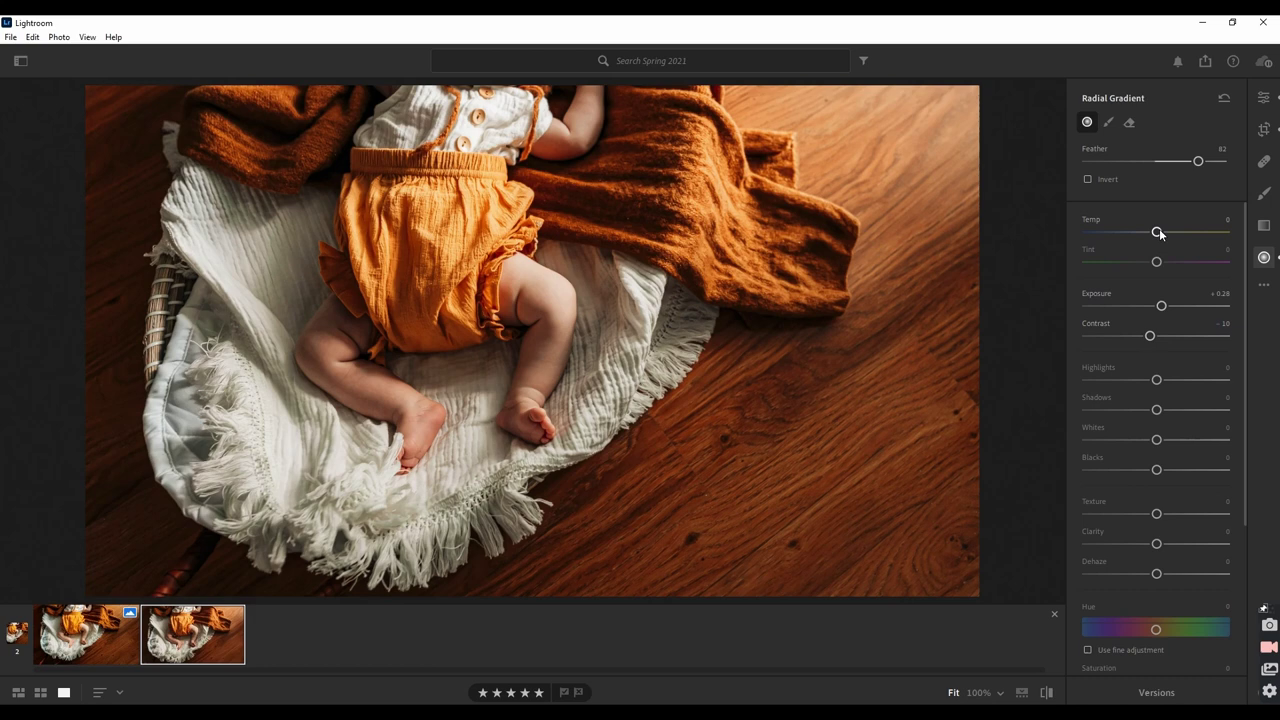
drag(1159, 233, 1150, 236)
mouse_move(814, 251)
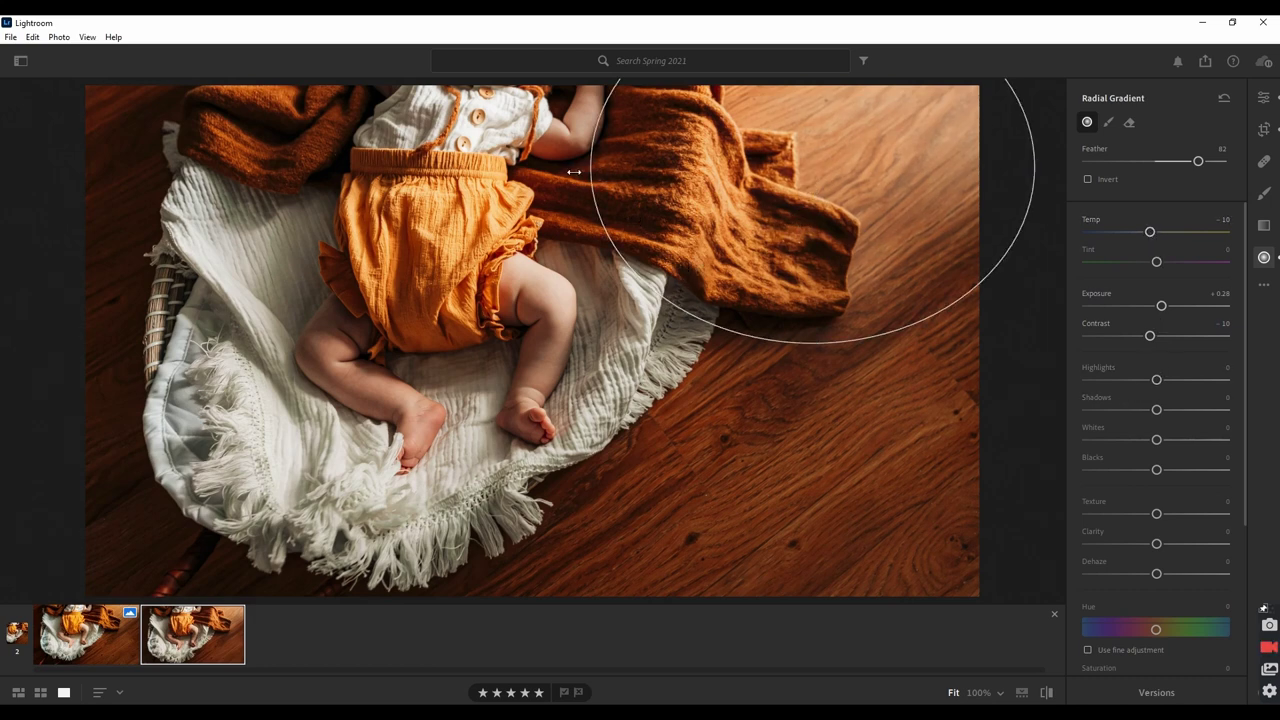
drag(590, 167, 568, 167)
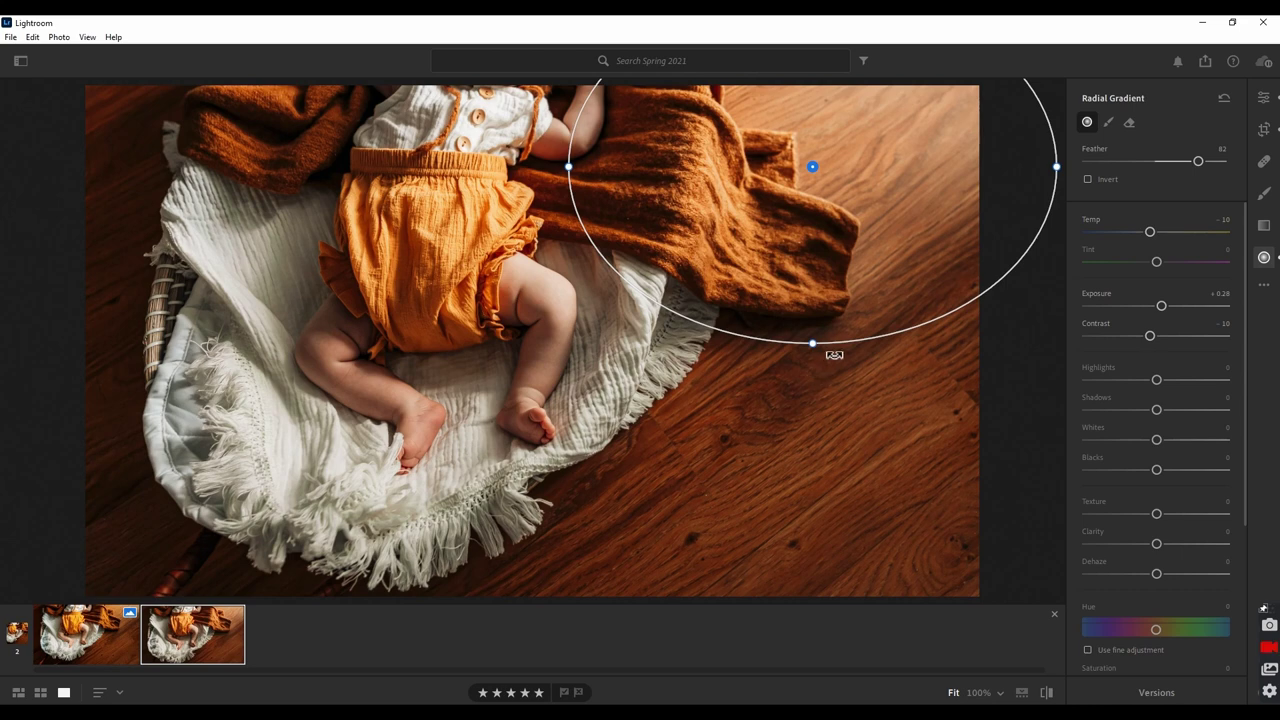
drag(853, 369, 898, 380)
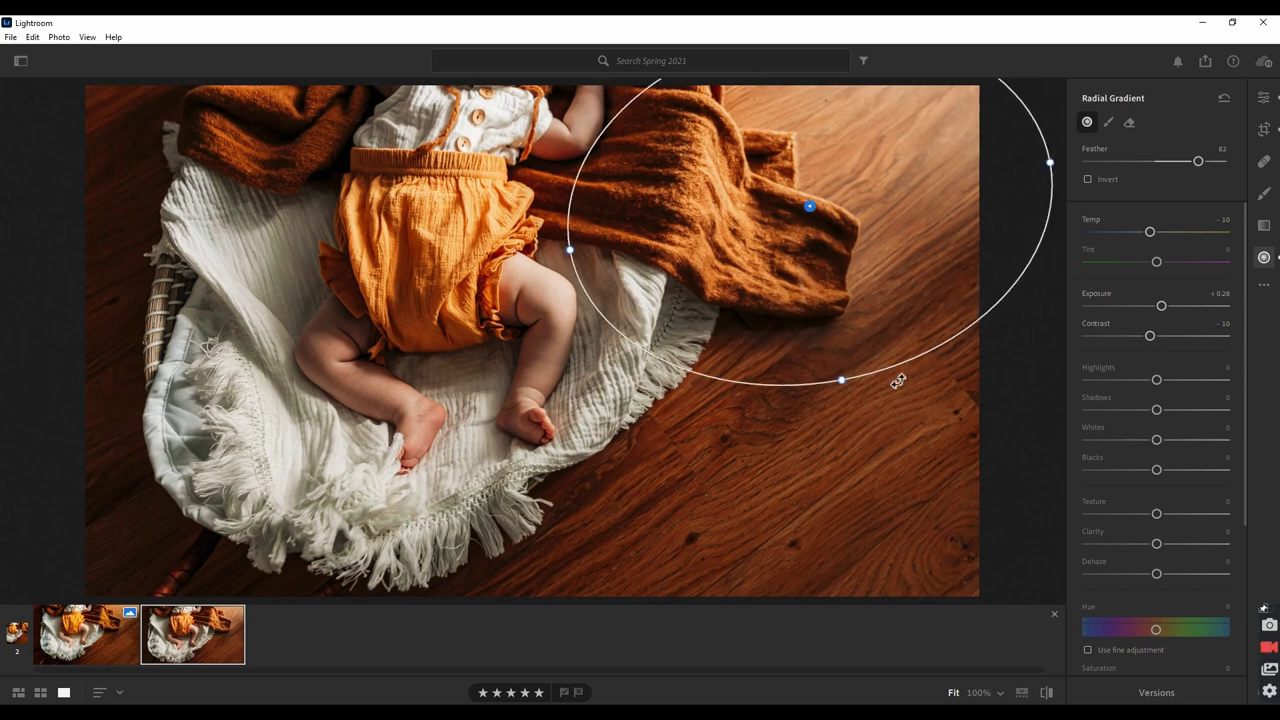
click(1262, 100)
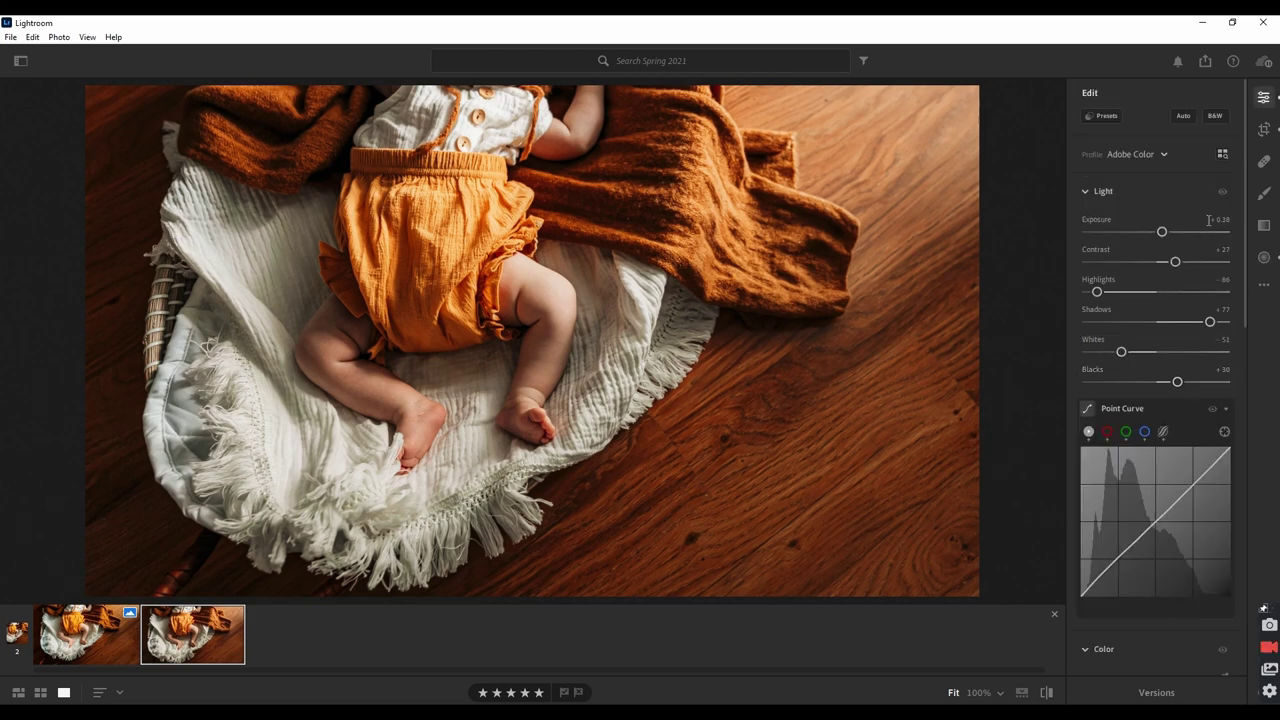
Step: Lower Clarity to −15 and add a faint +3 vignette
scroll(1157, 491, down, 6)
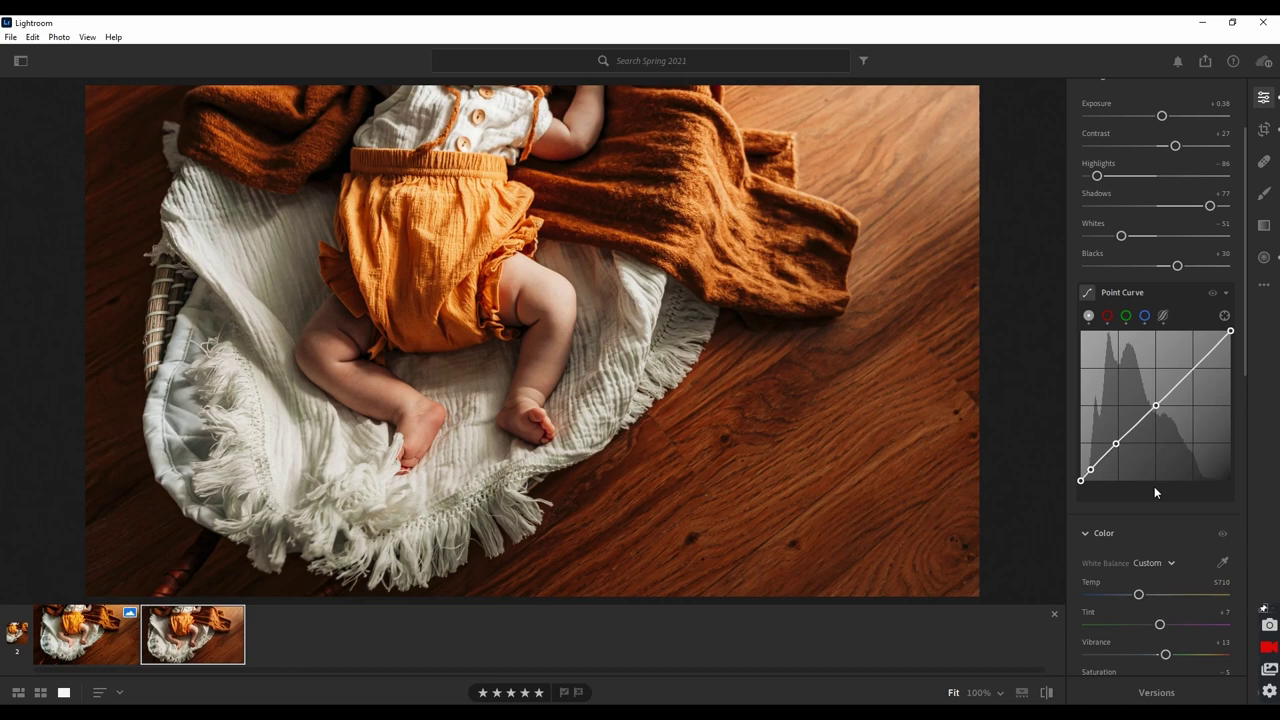
scroll(1172, 506, down, 3)
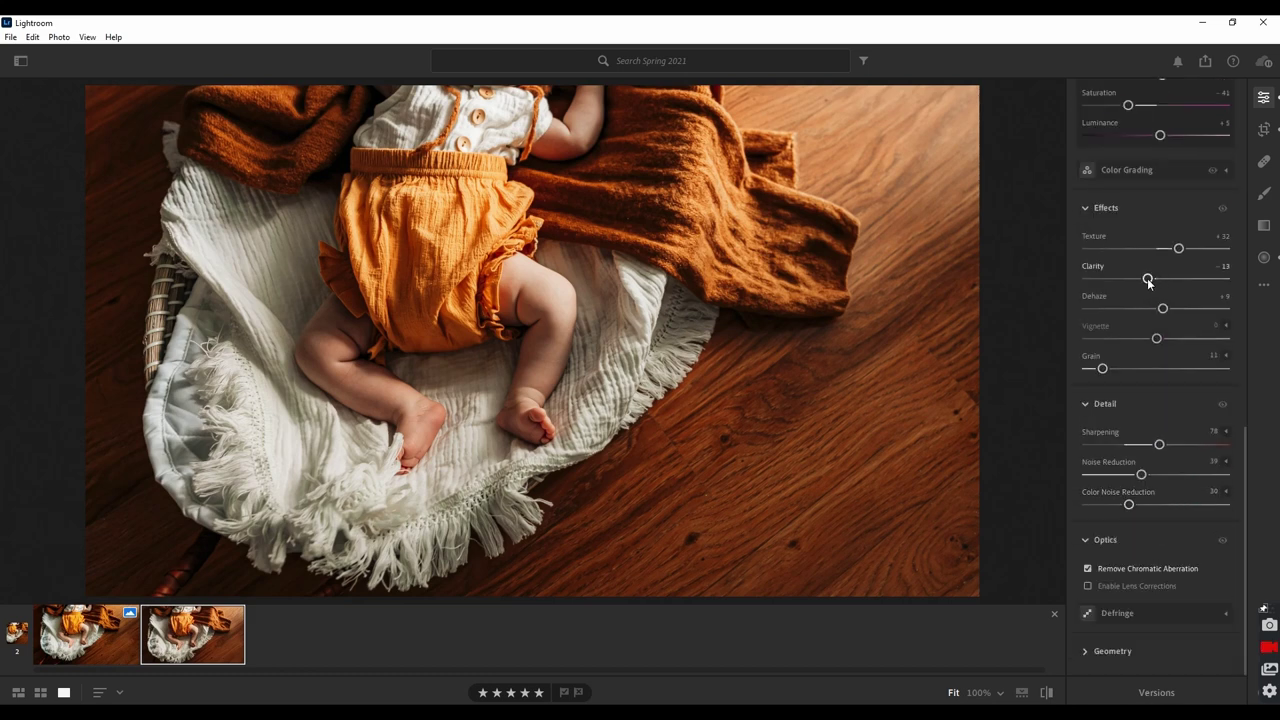
drag(1148, 283, 1147, 284)
drag(1157, 341, 1158, 342)
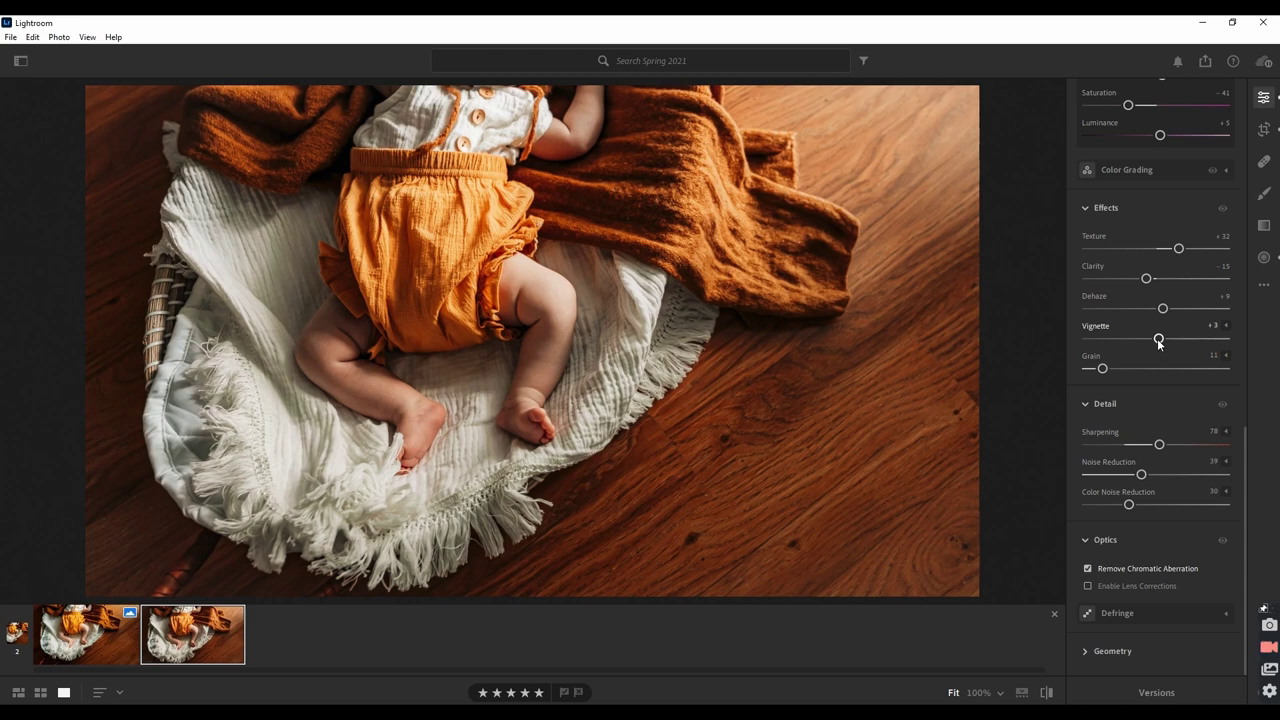
Step: Reduce the overall Color Saturation to −13
scroll(1107, 596, up, 5)
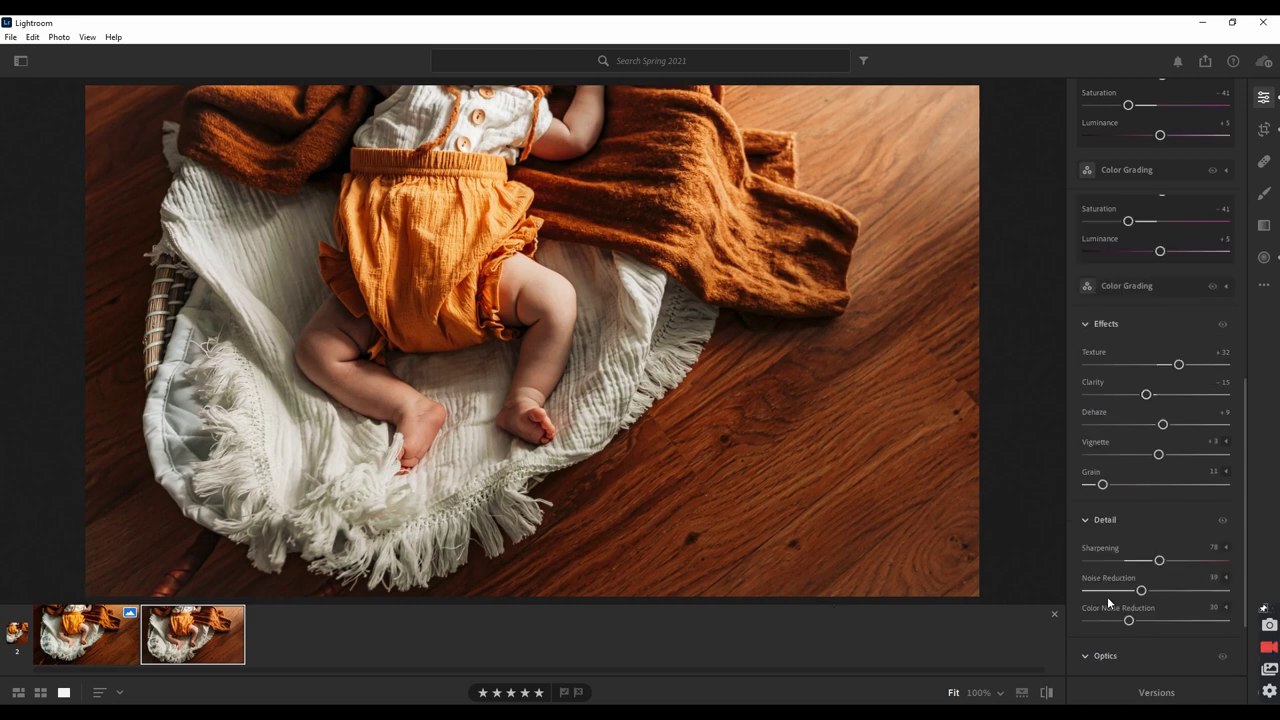
scroll(1170, 595, up, 3)
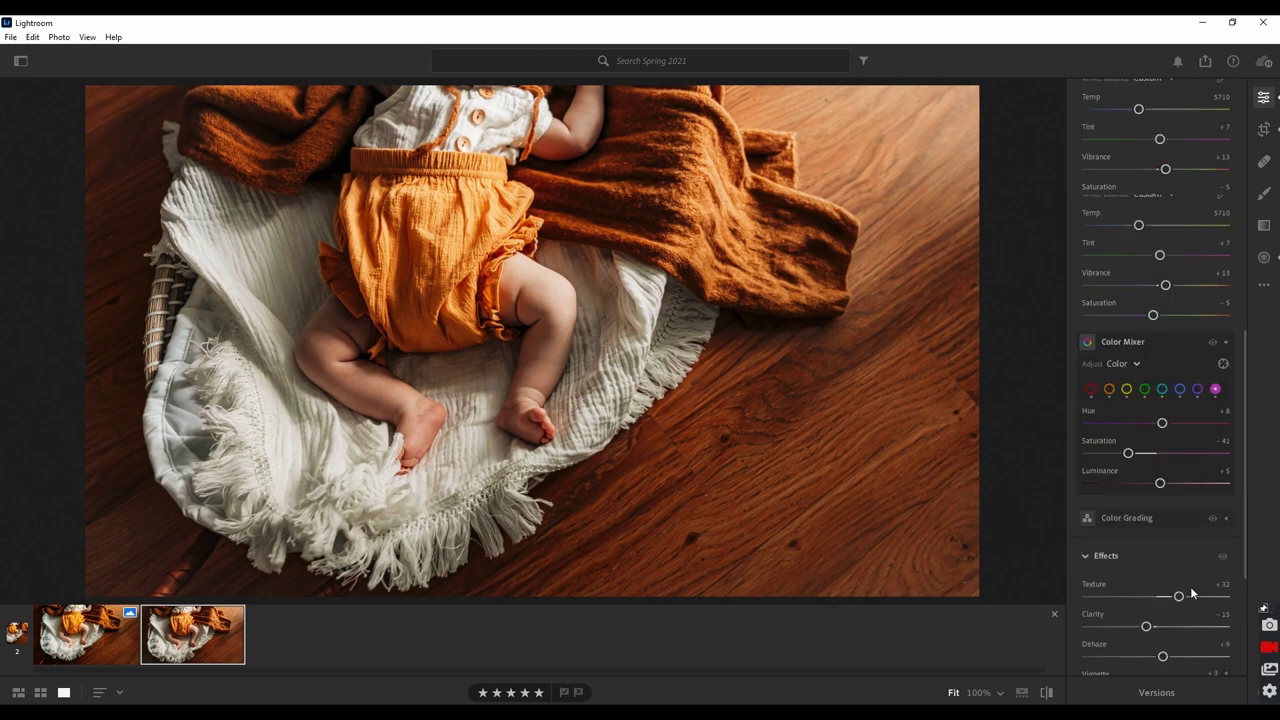
drag(1153, 316, 1147, 318)
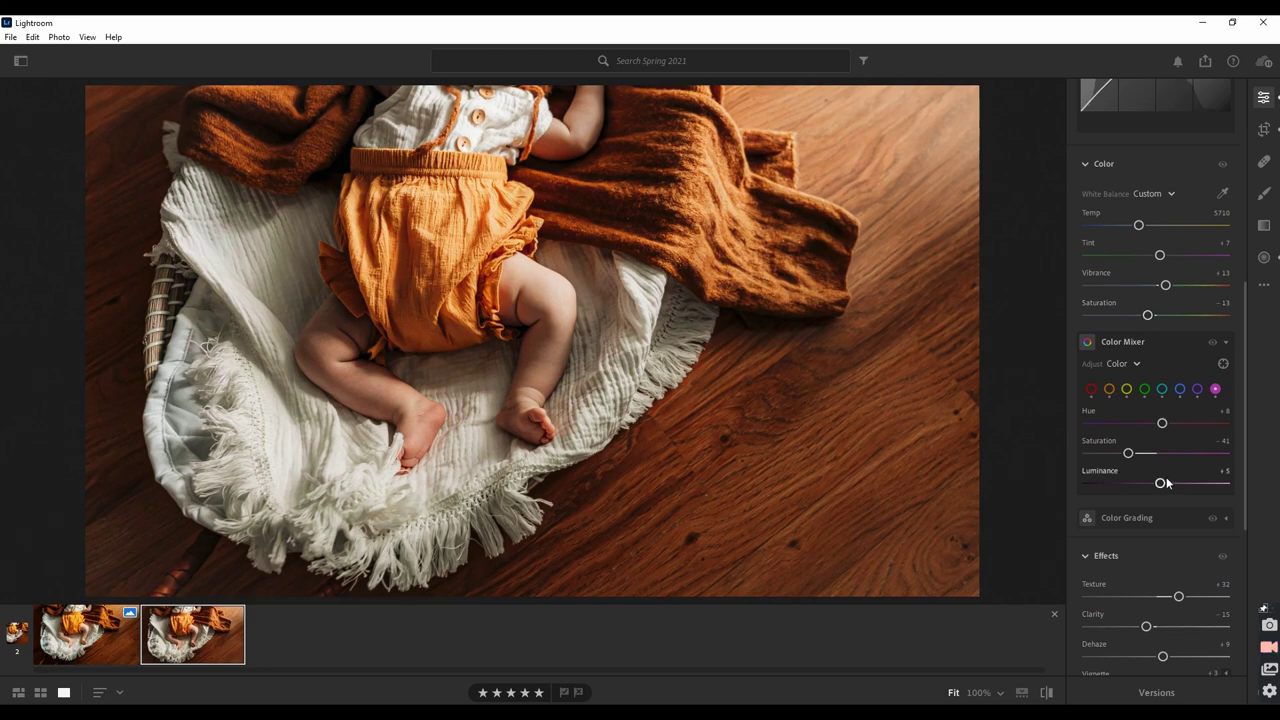
scroll(1166, 480, up, 9)
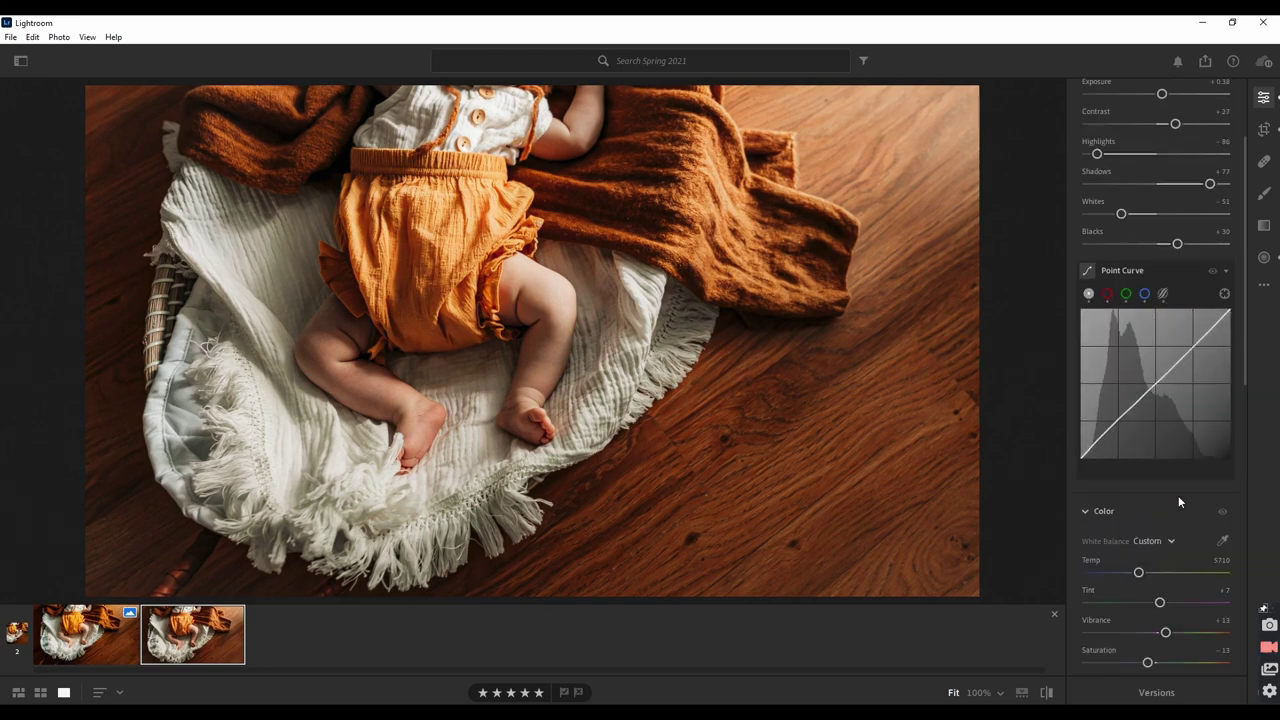
scroll(1181, 462, up, 3)
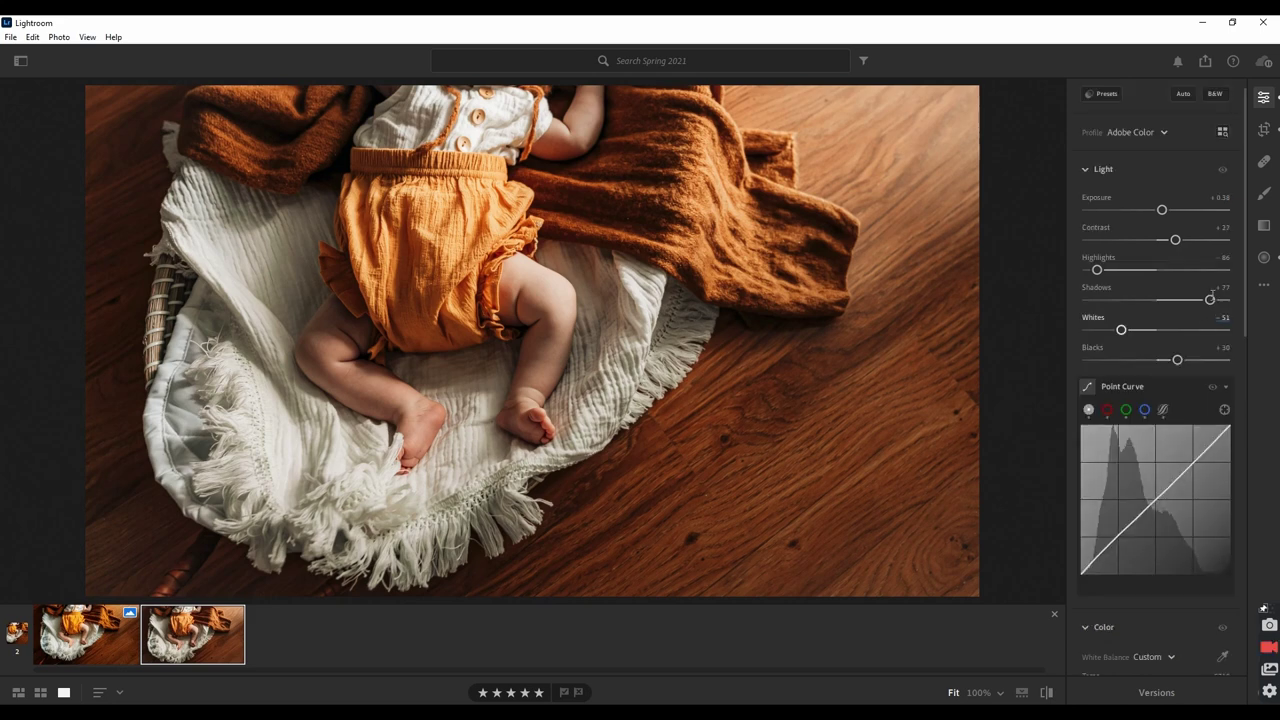
Step: Lift Shadows to +80 and raise Whites from -51 to -38, fine-tuning exposure along the way
drag(1210, 302, 1213, 304)
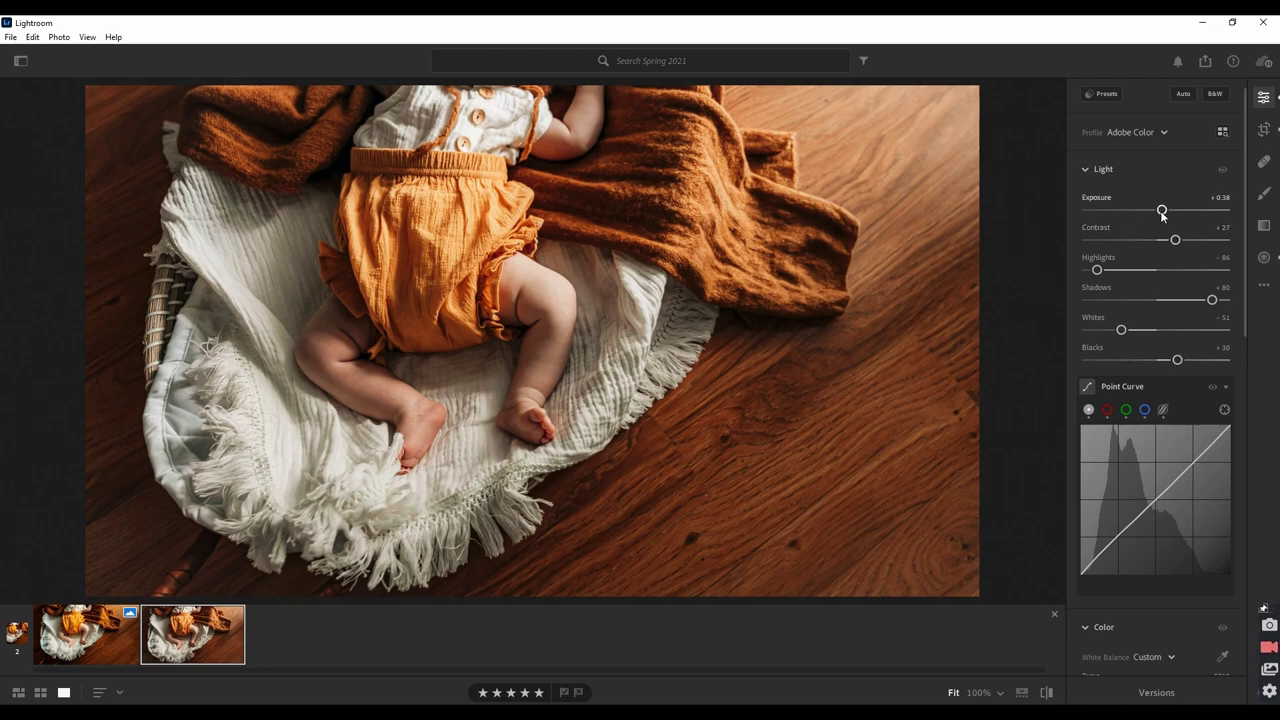
drag(1161, 214, 1161, 216)
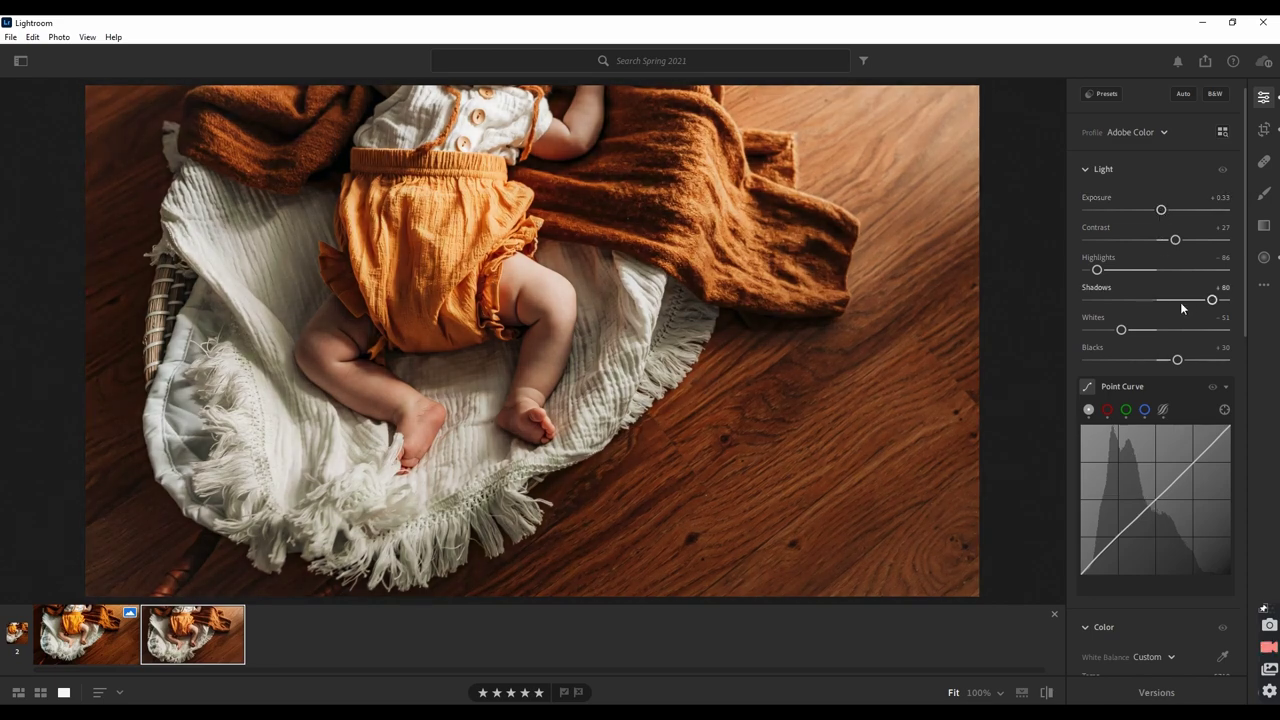
drag(1211, 300, 1212, 302)
drag(1122, 334, 1131, 338)
Step: Lower Tint to +1 and brighten Exposure to about +0.47
mouse_move(1115, 435)
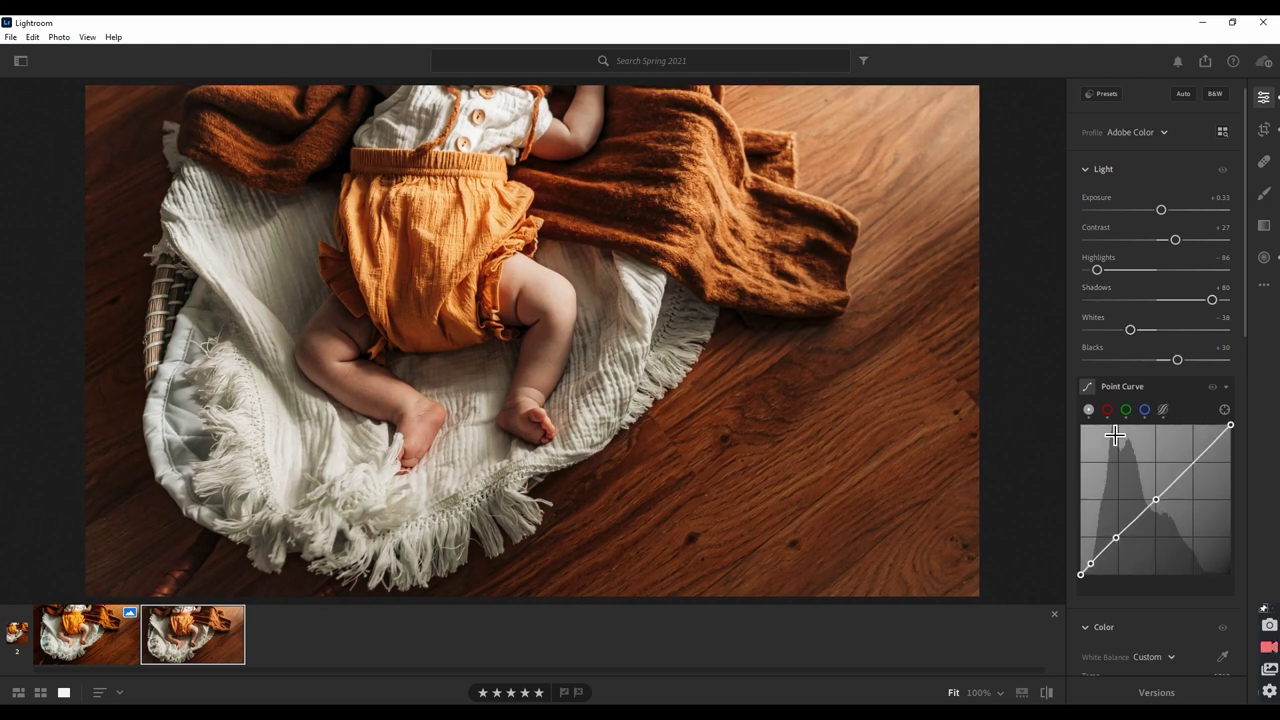
scroll(1175, 428, down, 2)
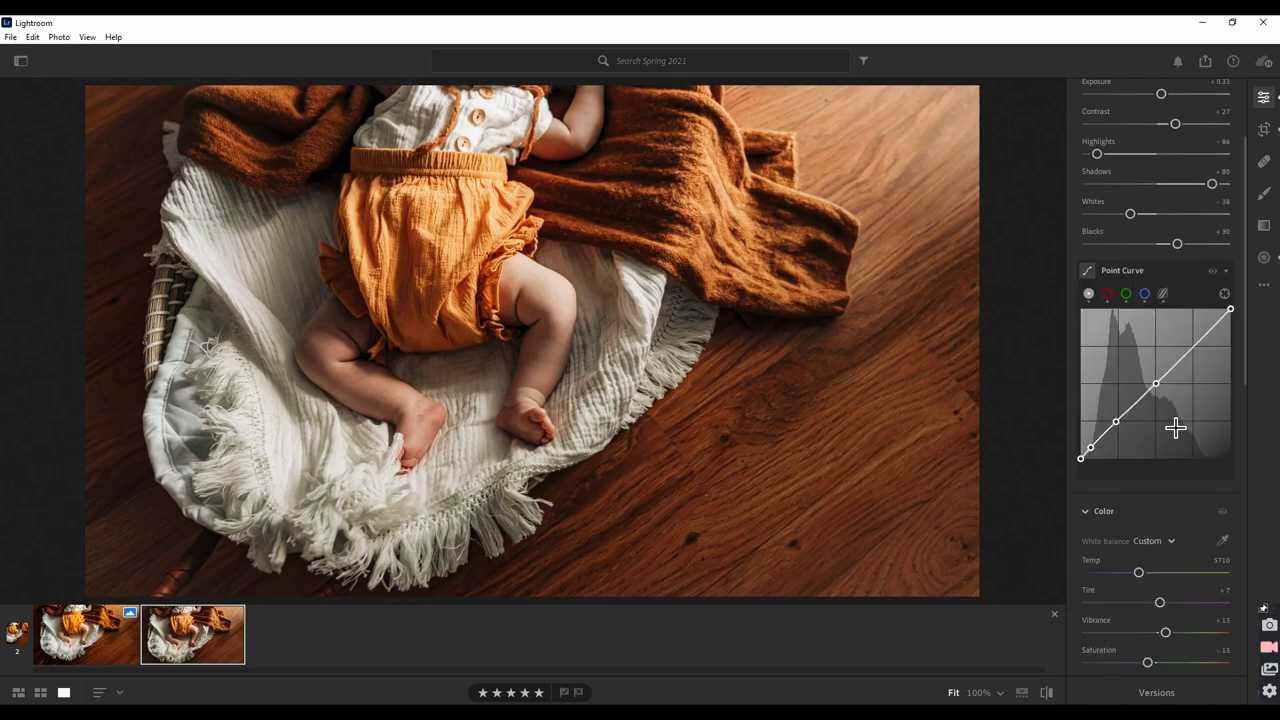
drag(1160, 603, 1159, 608)
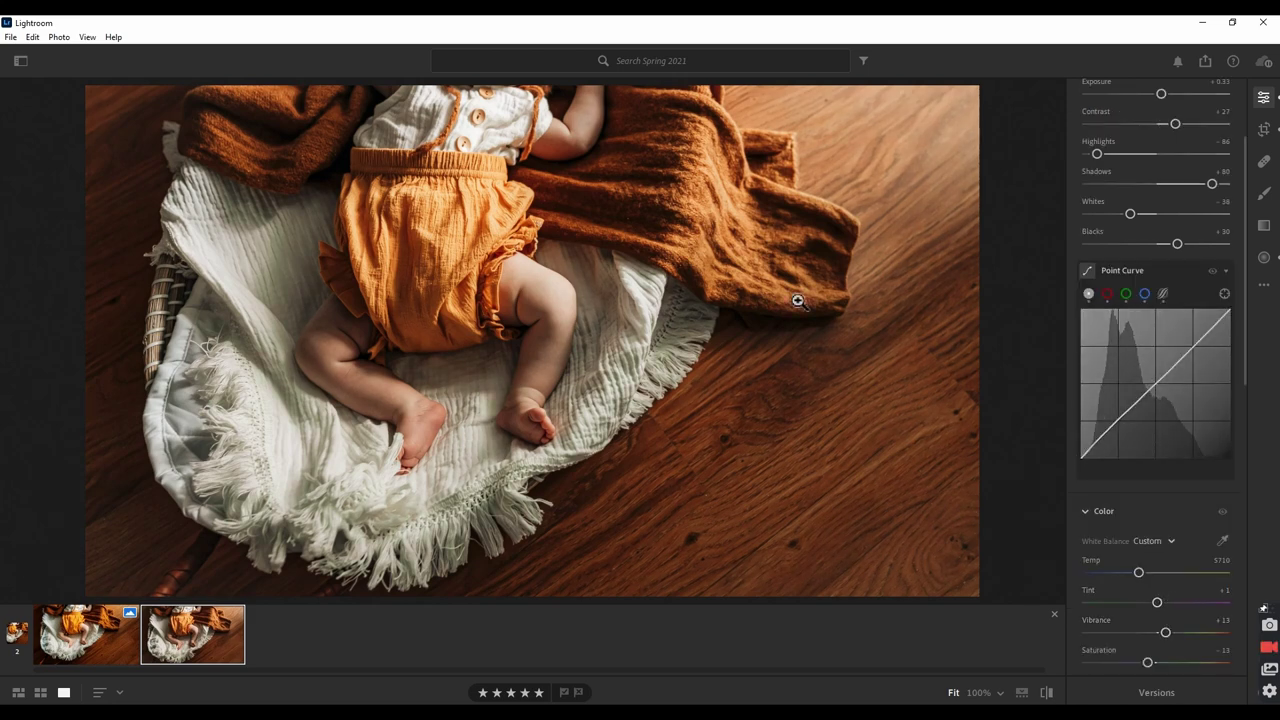
scroll(1147, 238, up, 3)
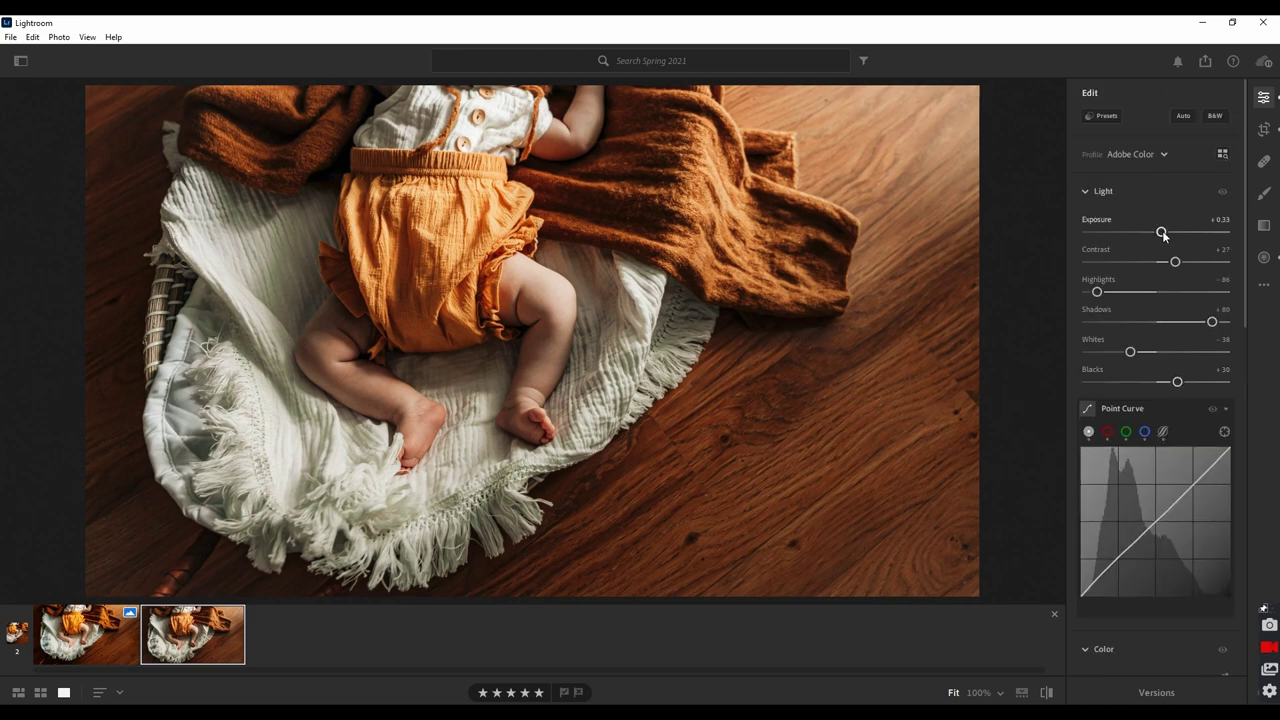
drag(1162, 233, 1165, 237)
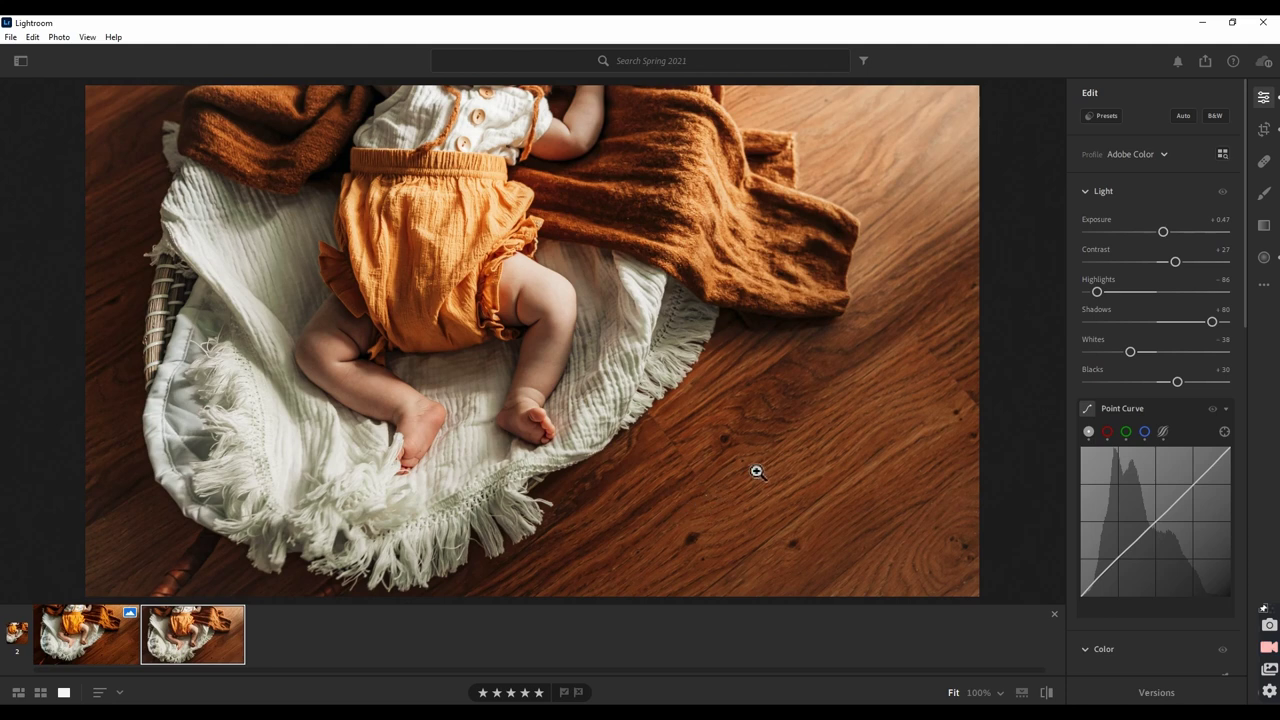
Step: In Color Mixer, shift the orange hue to -10
scroll(1108, 448, down, 3)
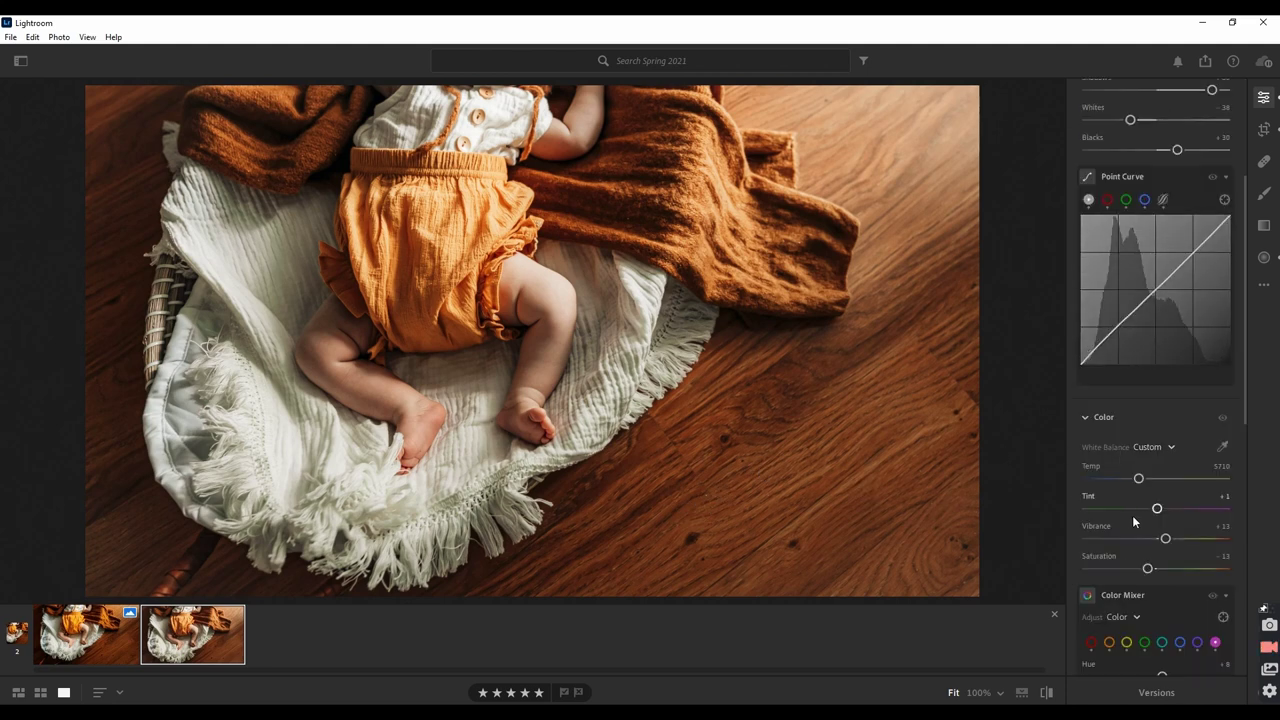
scroll(1160, 538, down, 2)
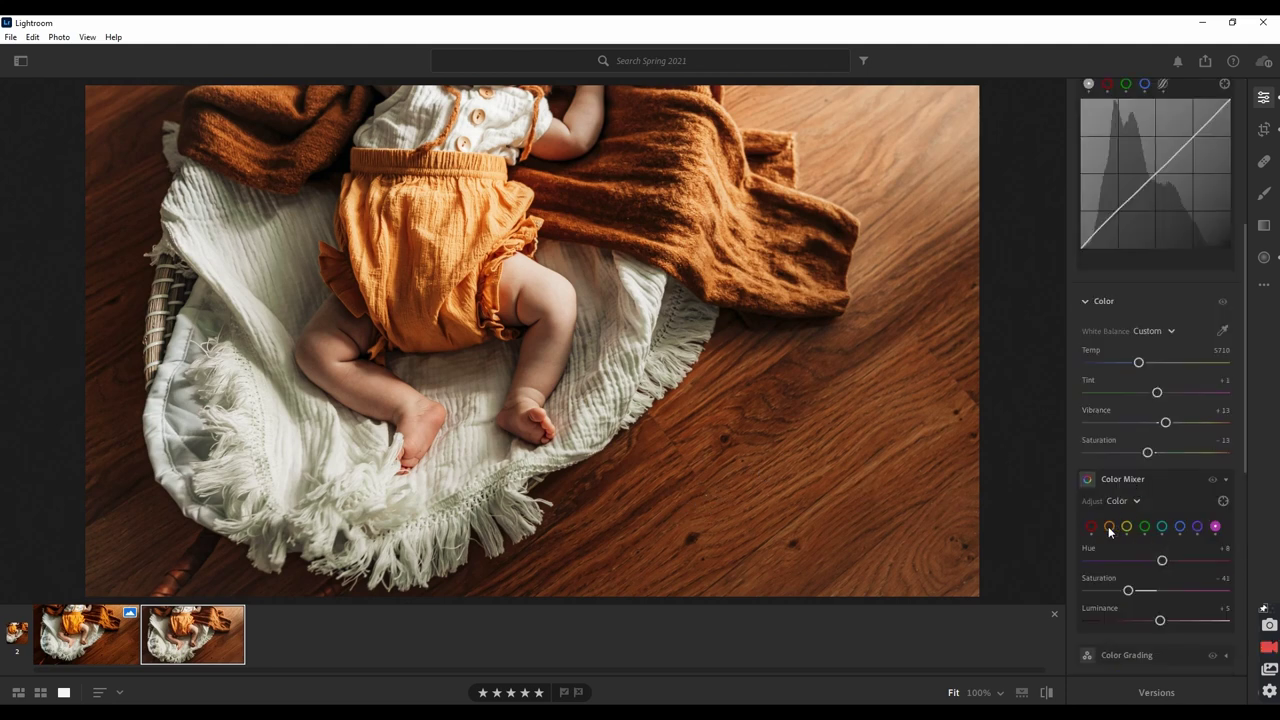
click(1109, 527)
drag(1154, 565, 1158, 565)
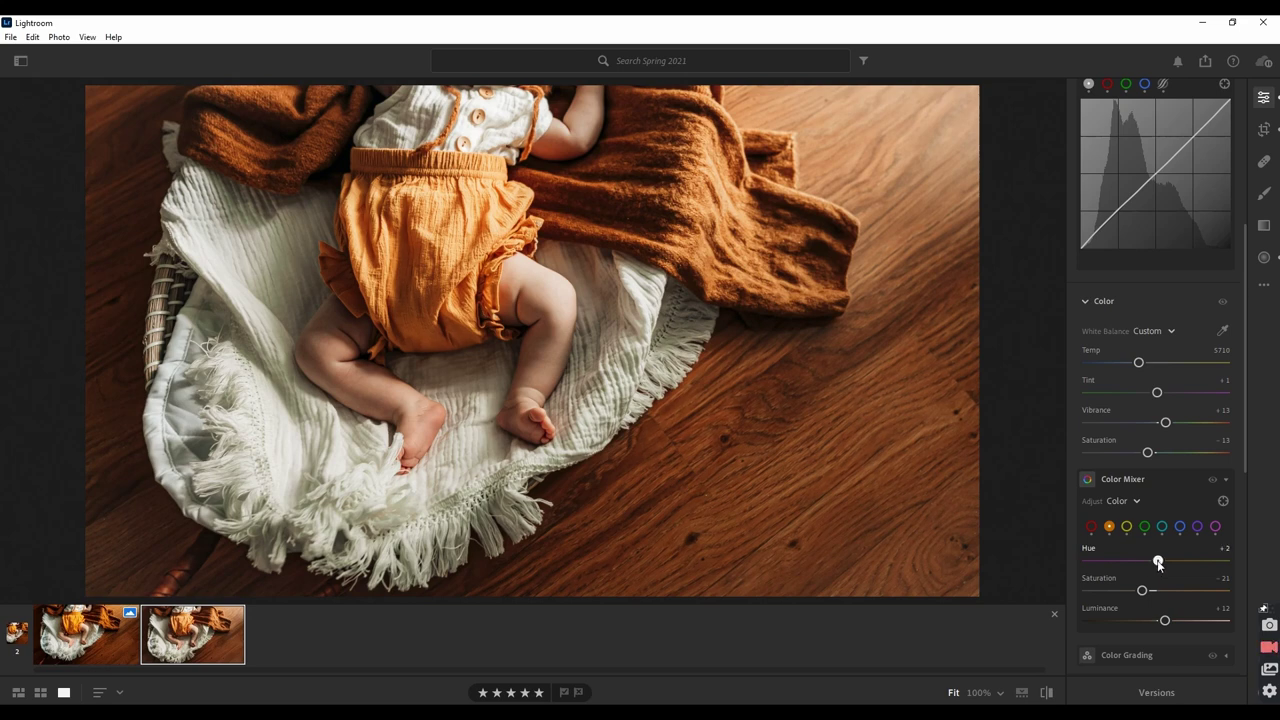
Step: Set the yellow range to hue -3 and saturation -59 in Color Mixer
click(1127, 527)
drag(1148, 564, 1117, 592)
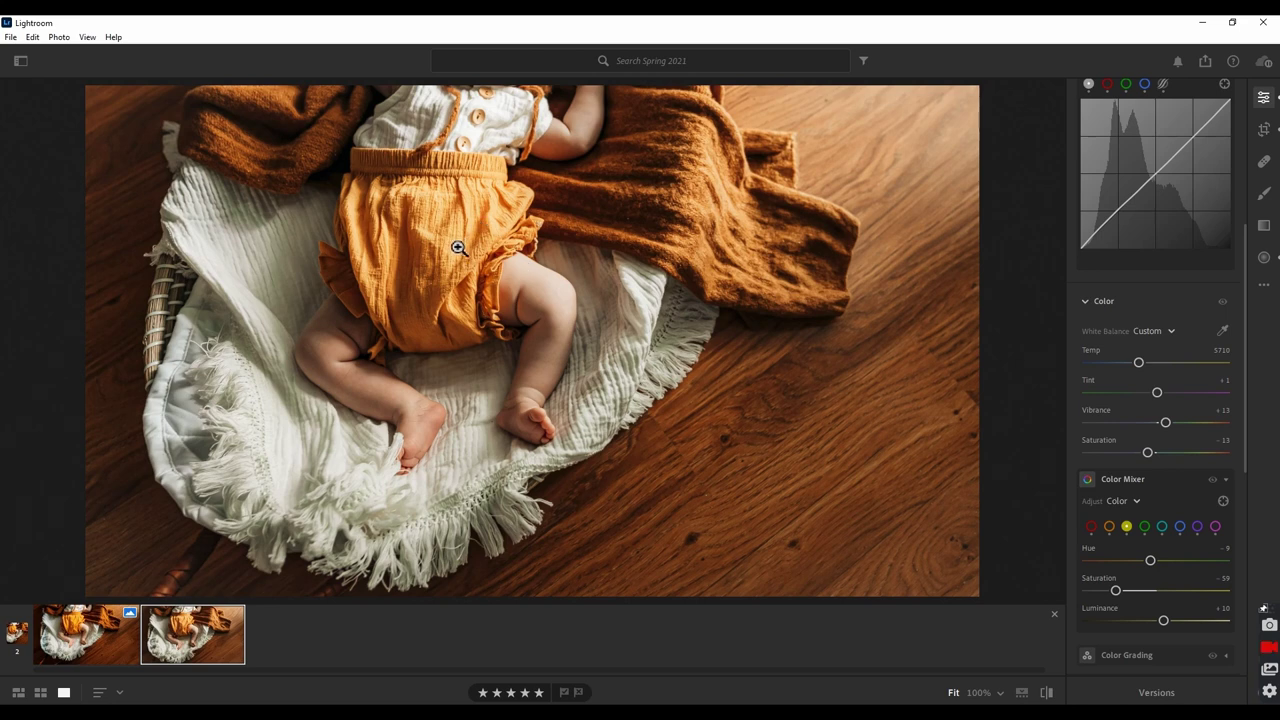
drag(1151, 560, 1156, 564)
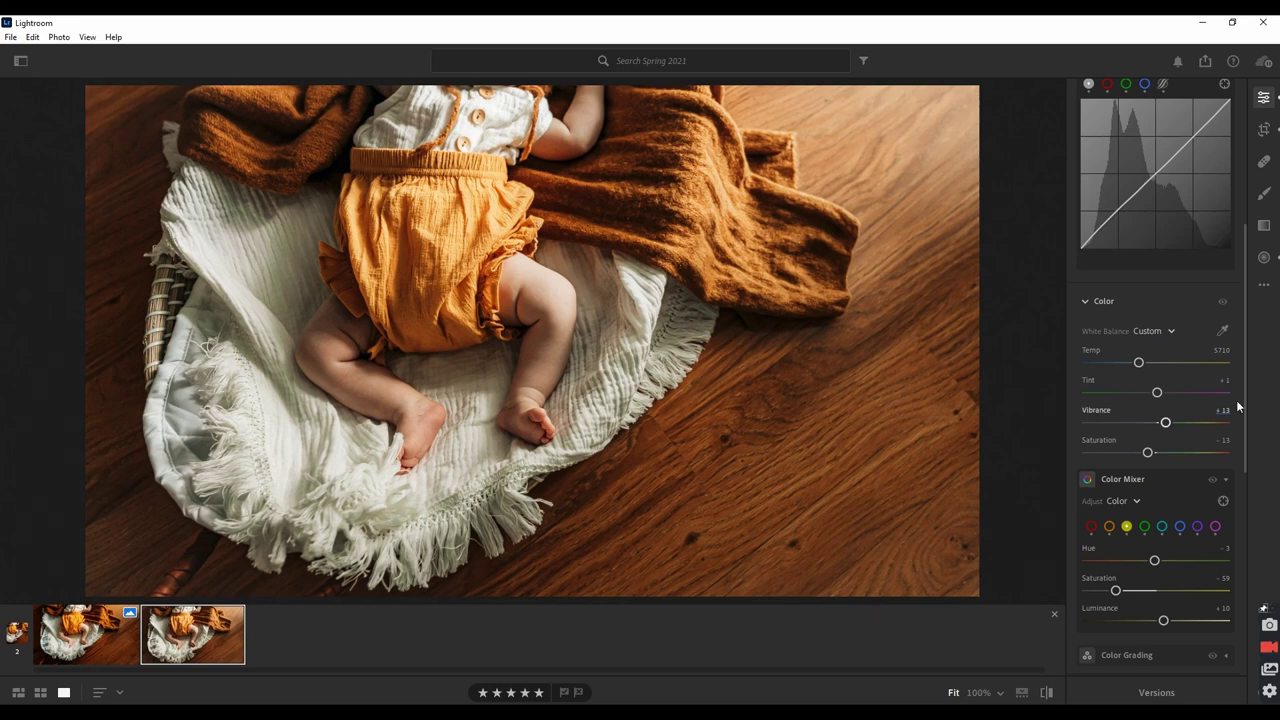
scroll(1168, 393, up, 5)
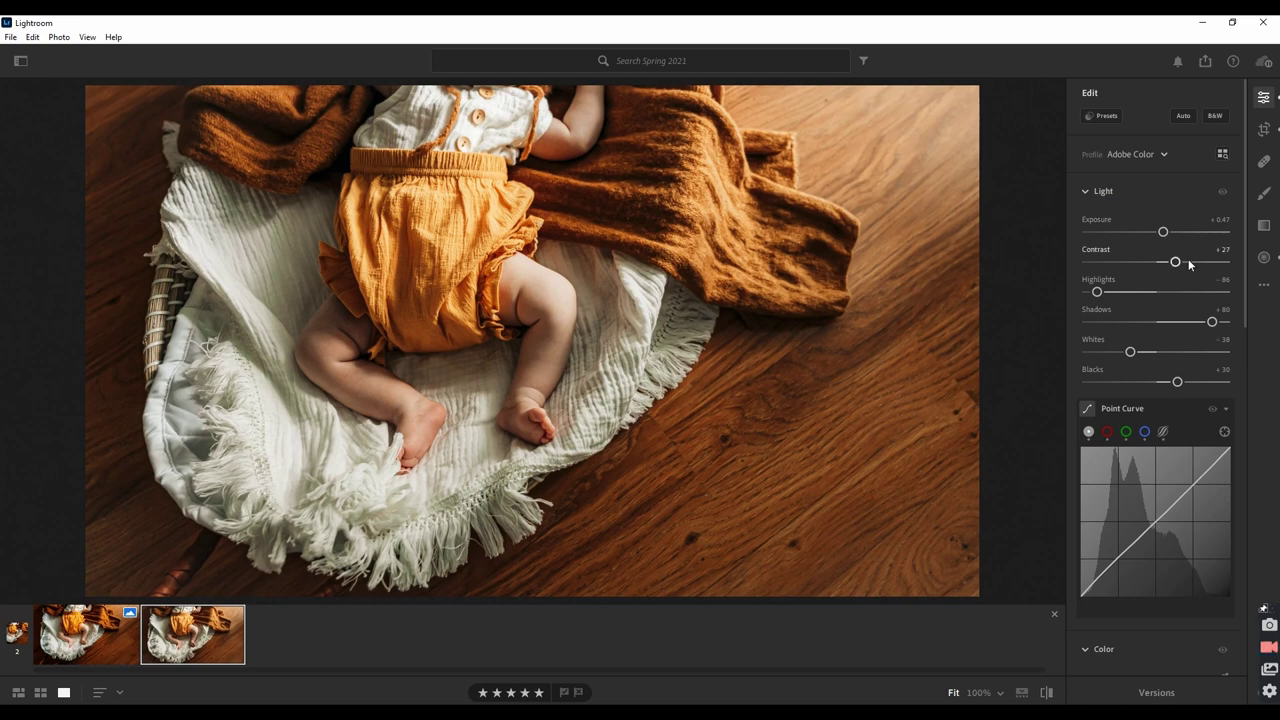
Step: Warm Temp to 5998 and raise Vibrance to +17
scroll(1164, 408, down, 4)
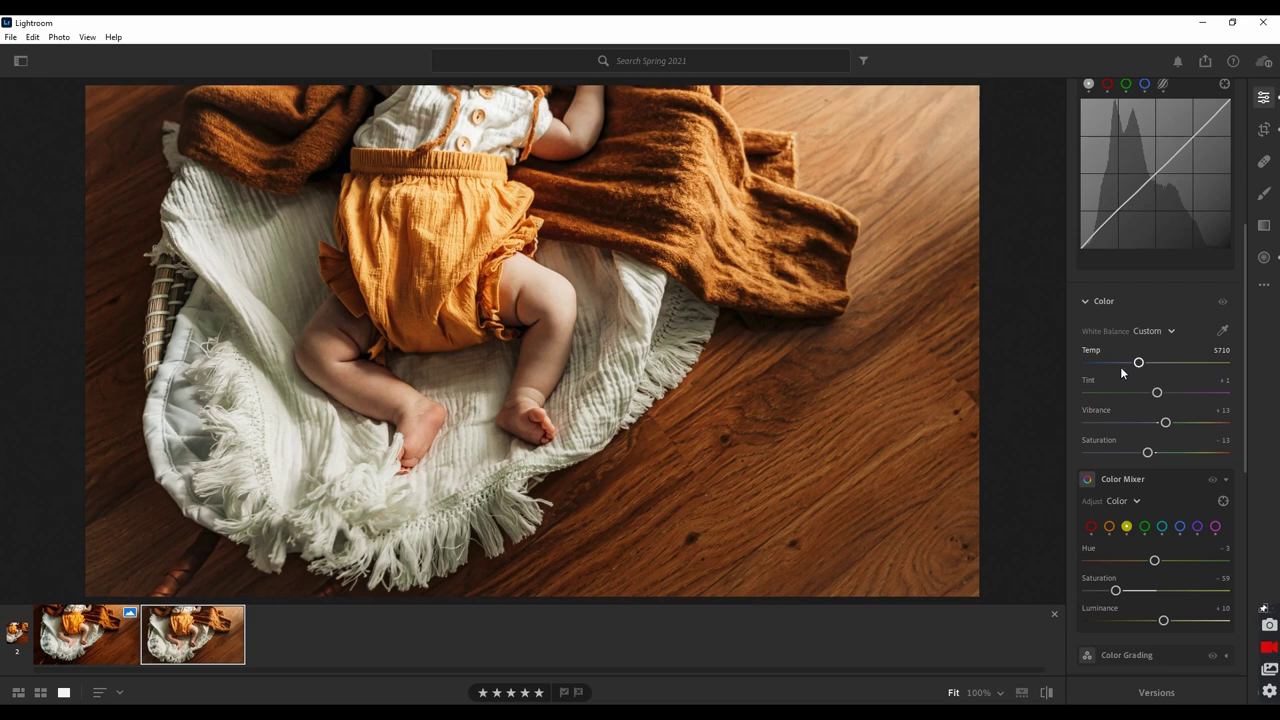
drag(1145, 366, 1149, 366)
drag(1167, 422, 1169, 422)
Step: Set Color Mixer yellow Saturation to -47, then double-click the Point Curve
scroll(1186, 476, down, 5)
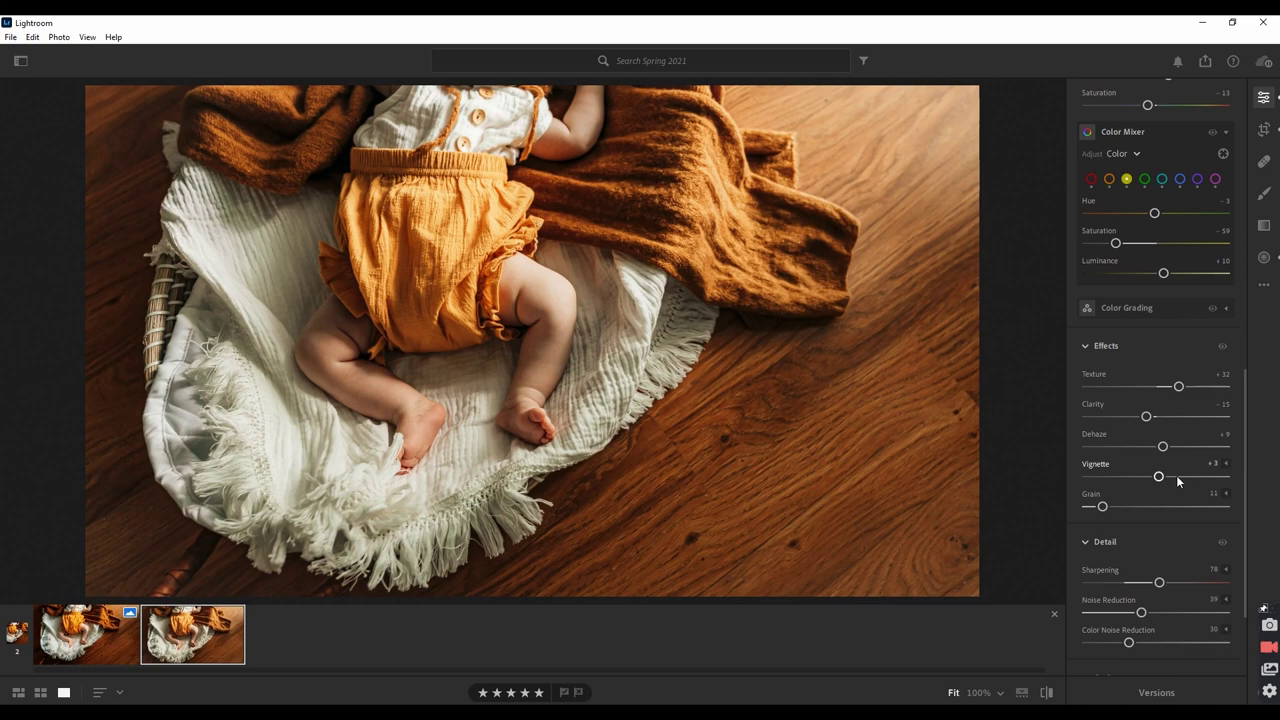
drag(1116, 244, 1124, 243)
scroll(1144, 489, up, 8)
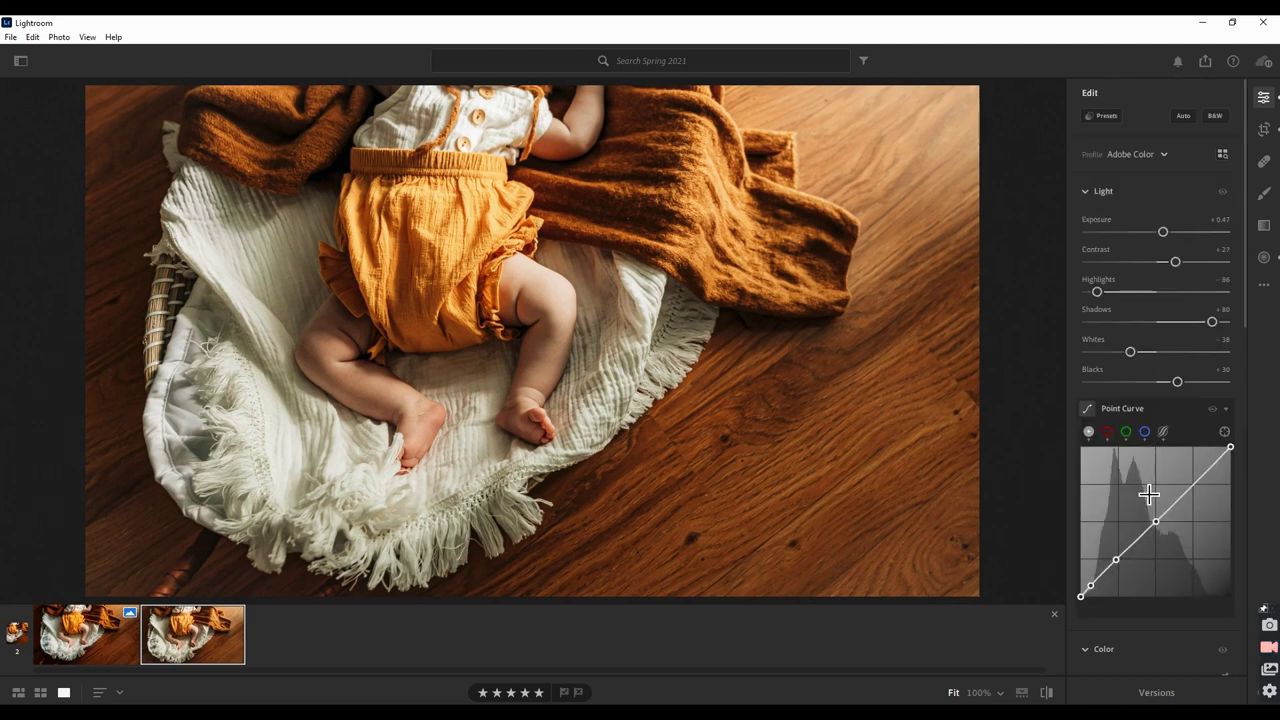
double_click(1148, 493)
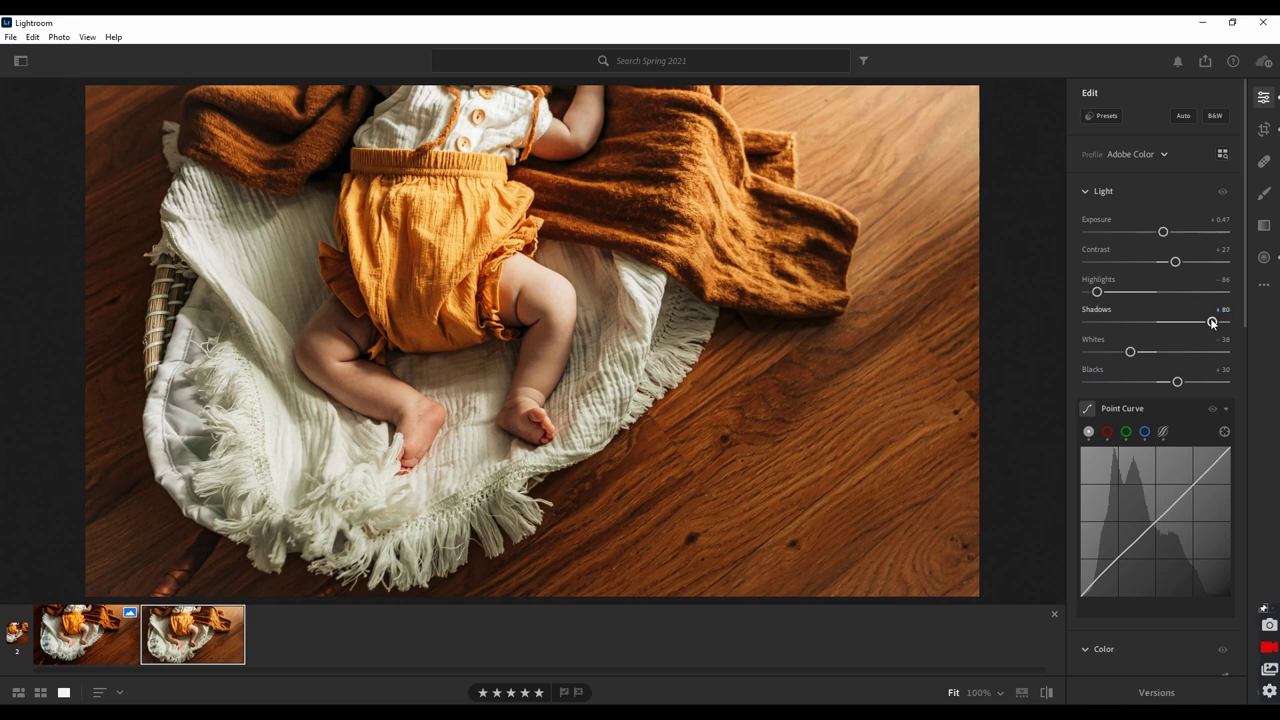
Step: Darken Shadows slightly, raise Vibrance to +30, and compare against the original
drag(1212, 321, 1195, 325)
scroll(1189, 433, down, 3)
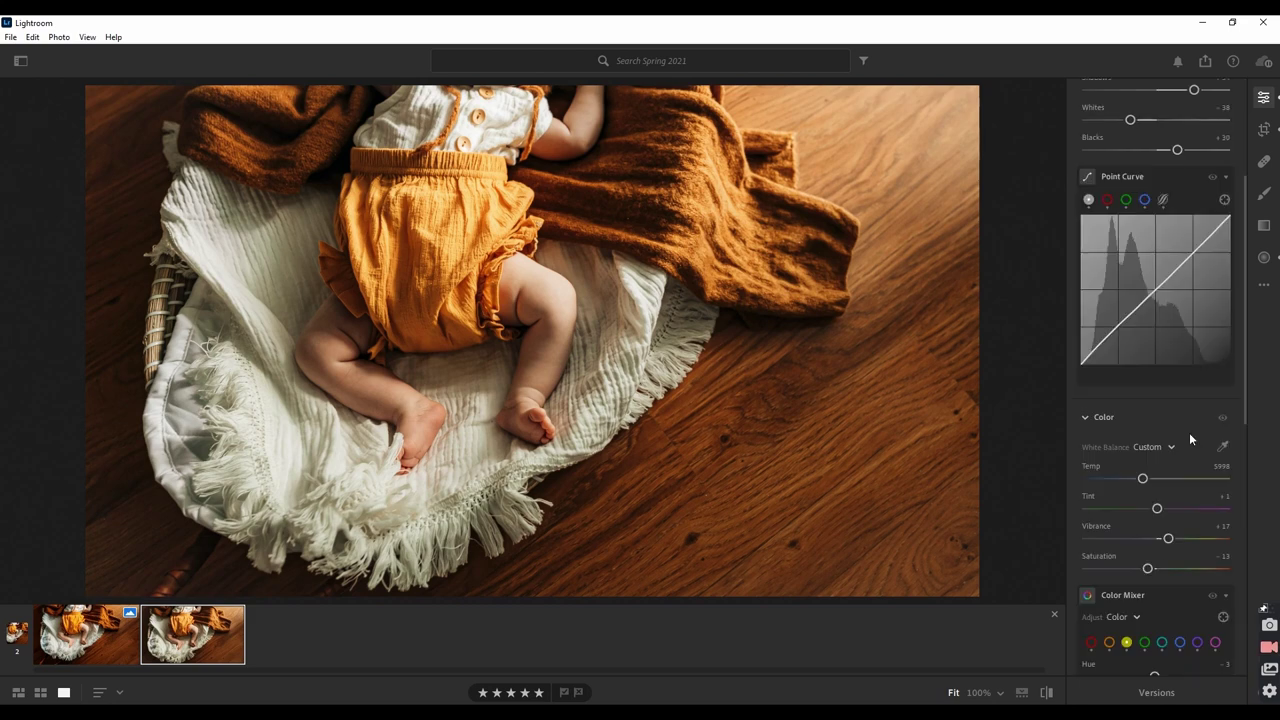
drag(1168, 538, 1178, 540)
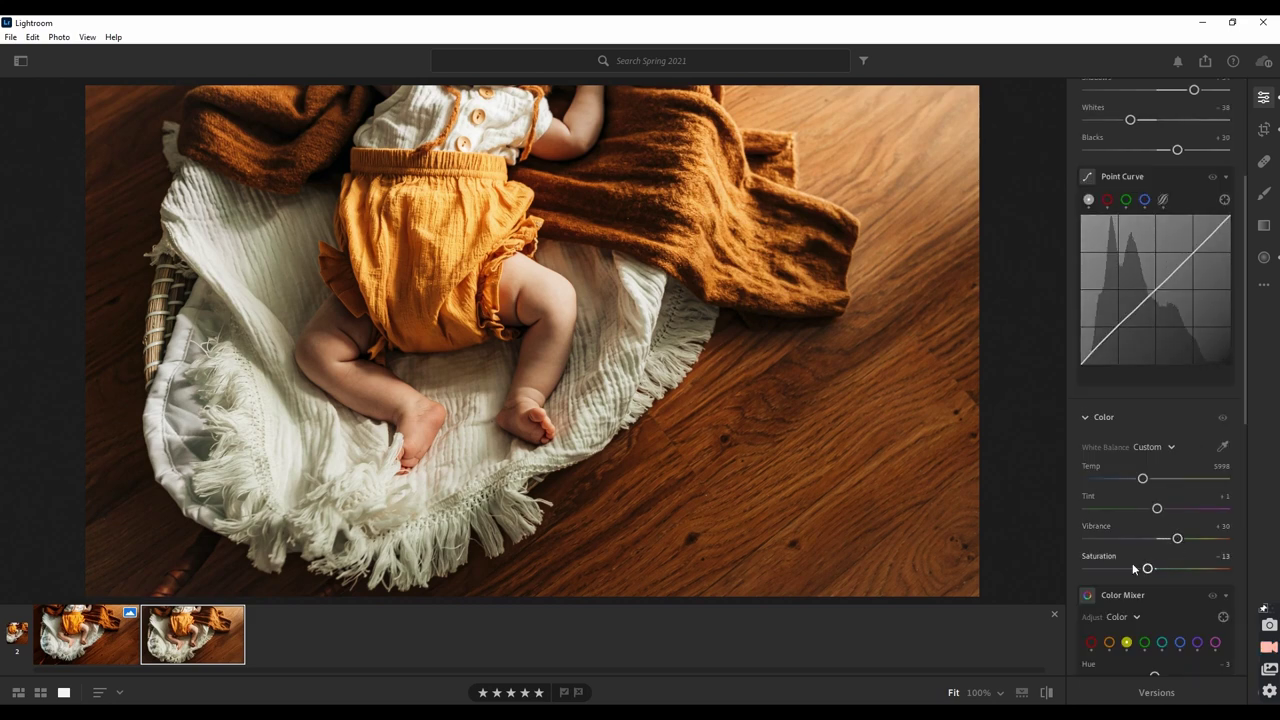
click(1045, 693)
click(1045, 693)
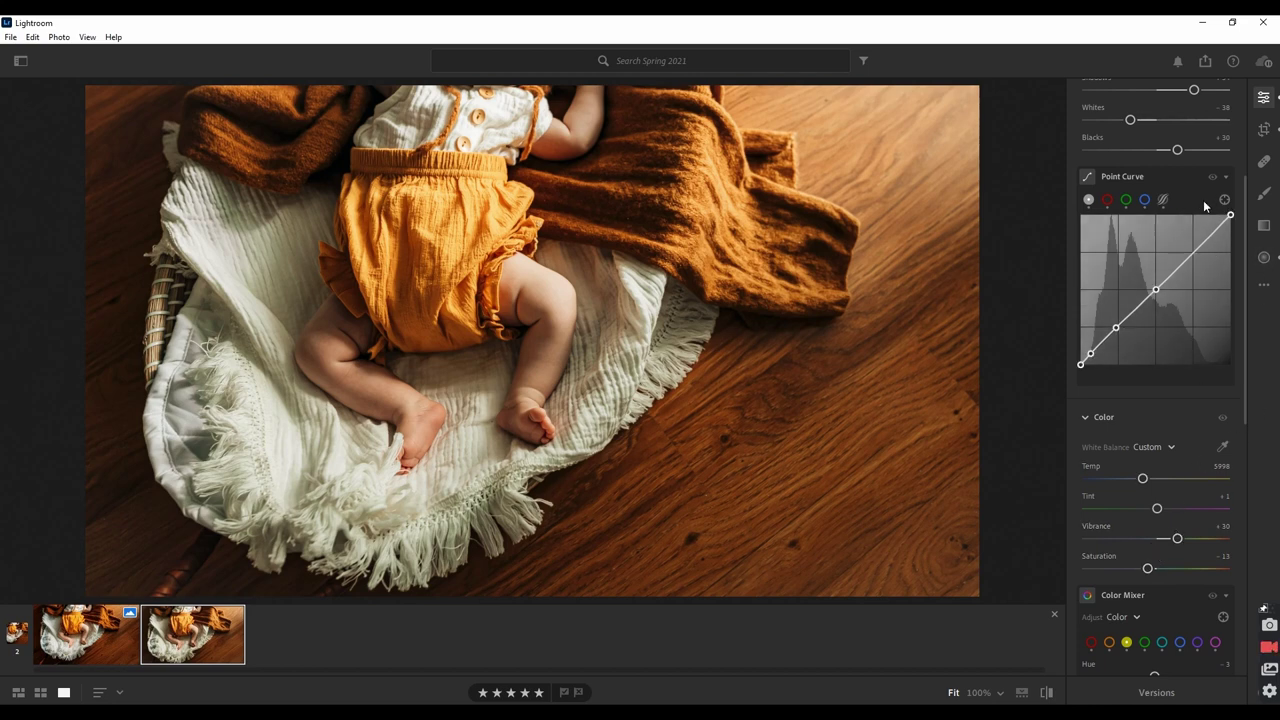
Step: Drag on the blanket with the targeted tool for green Hue +25 and Saturation -95, then compare with the original
scroll(1200, 418, down, 3)
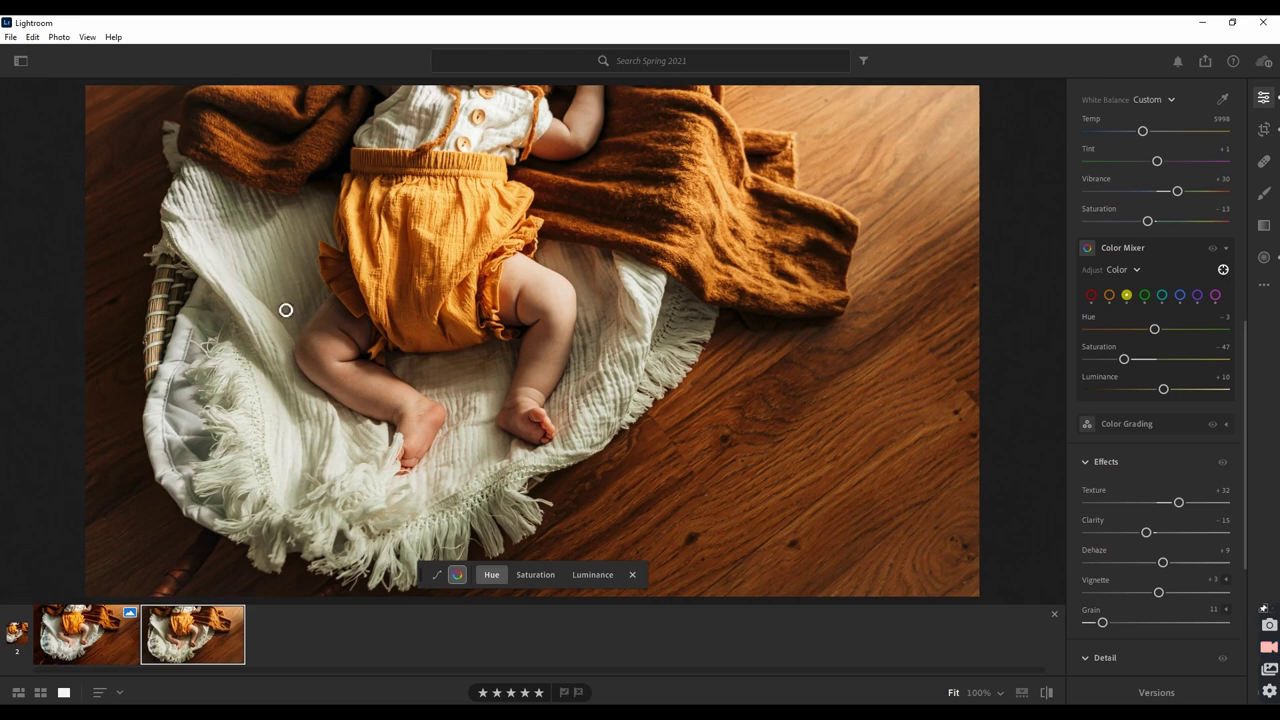
drag(266, 327, 198, 314)
click(533, 575)
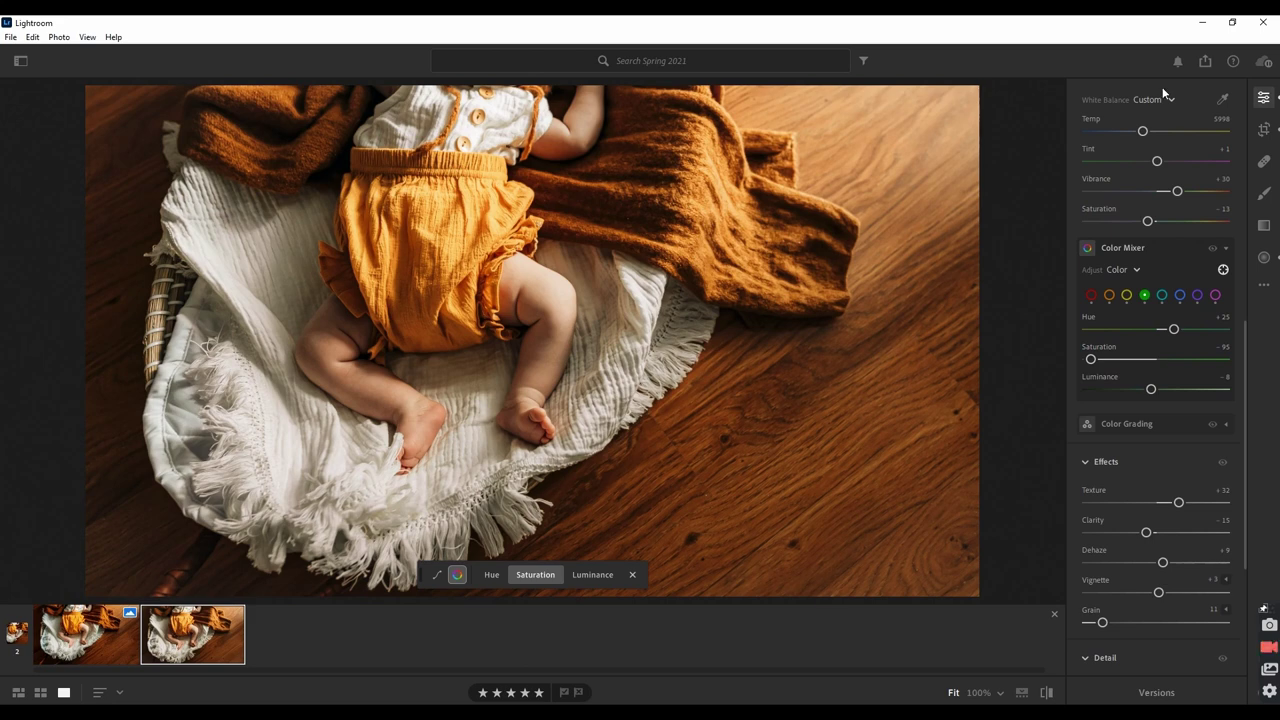
click(1046, 693)
click(1046, 693)
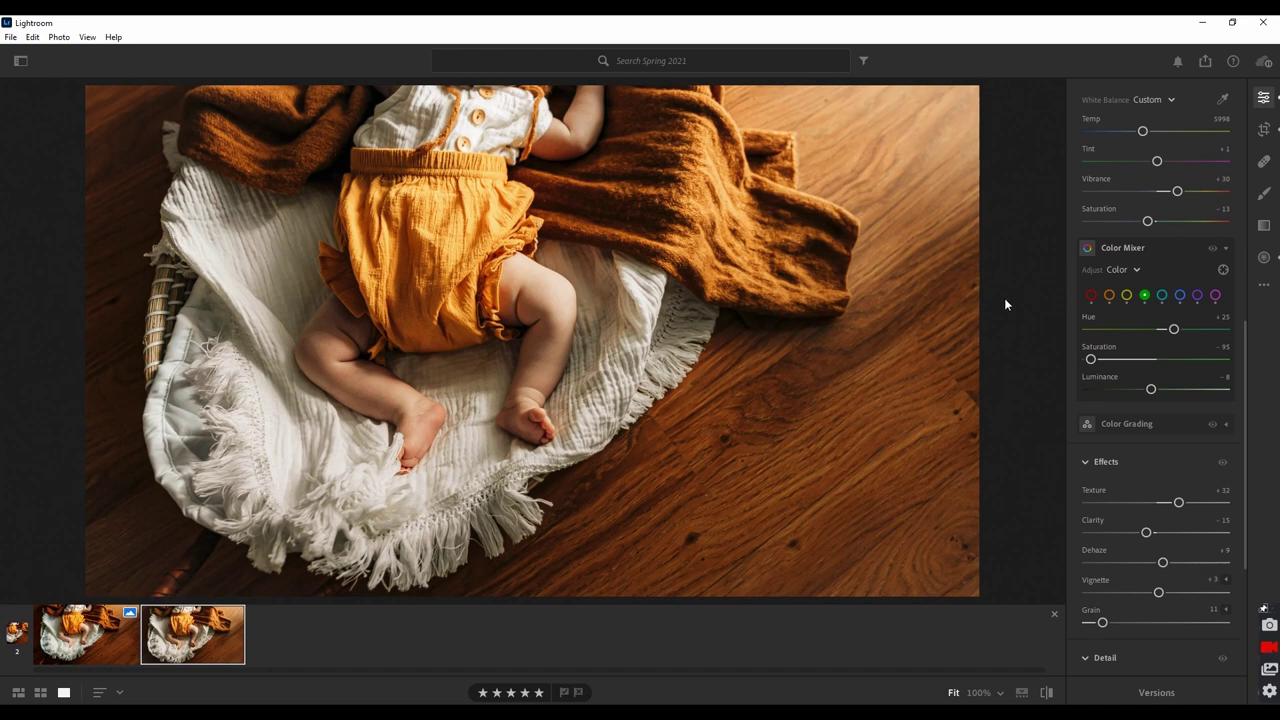
Step: View the other photo, return to the basket photo, and raise Tint to +15
key(Left)
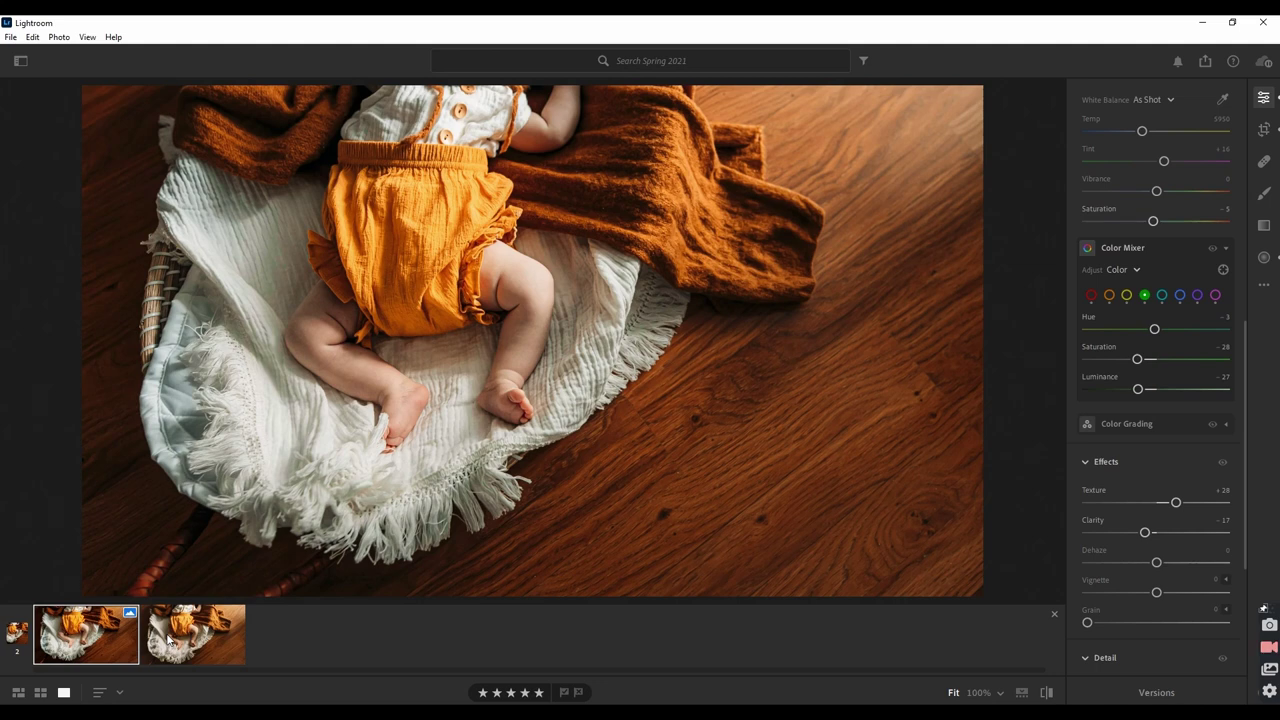
click(168, 640)
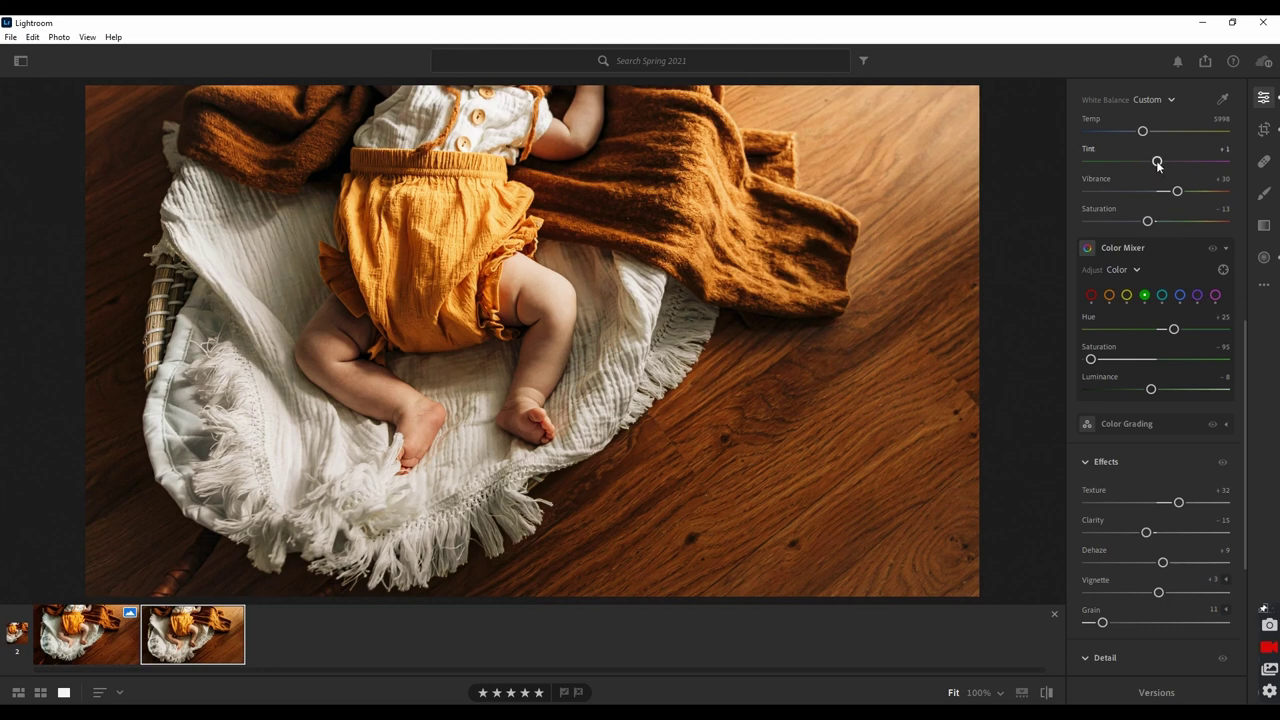
drag(1157, 166, 1164, 166)
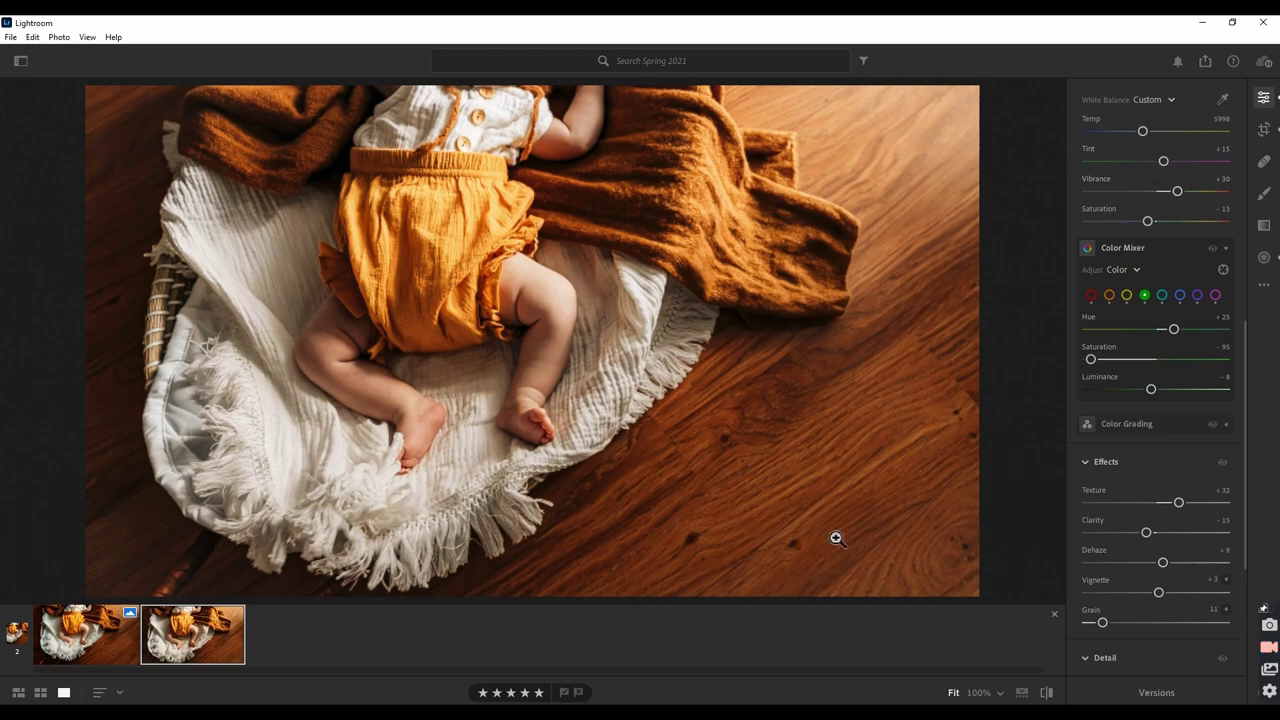
click(1047, 693)
click(1047, 693)
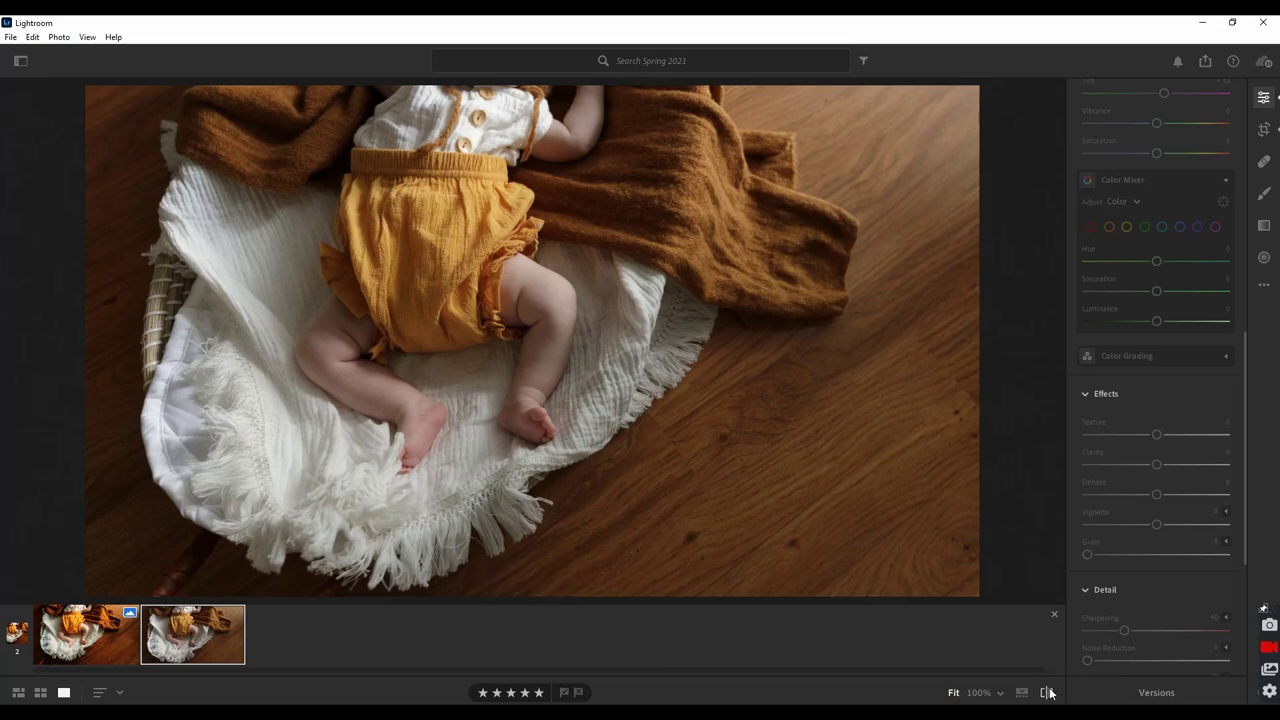